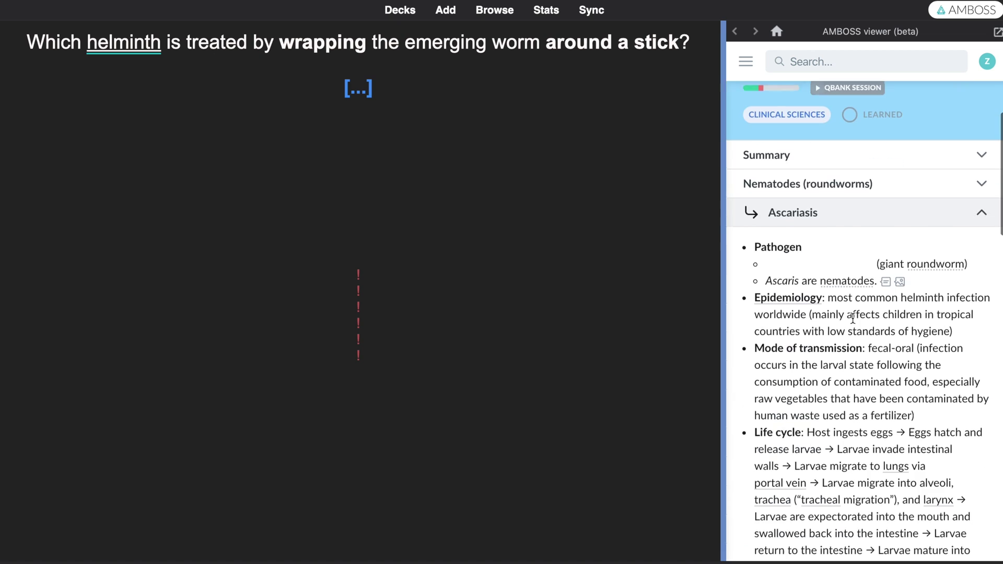
Read through the Ascariasis section of the AMBOSS article beside the helminth card
scroll(860, 352, "down", 4)
scroll(859, 353, "down", 3)
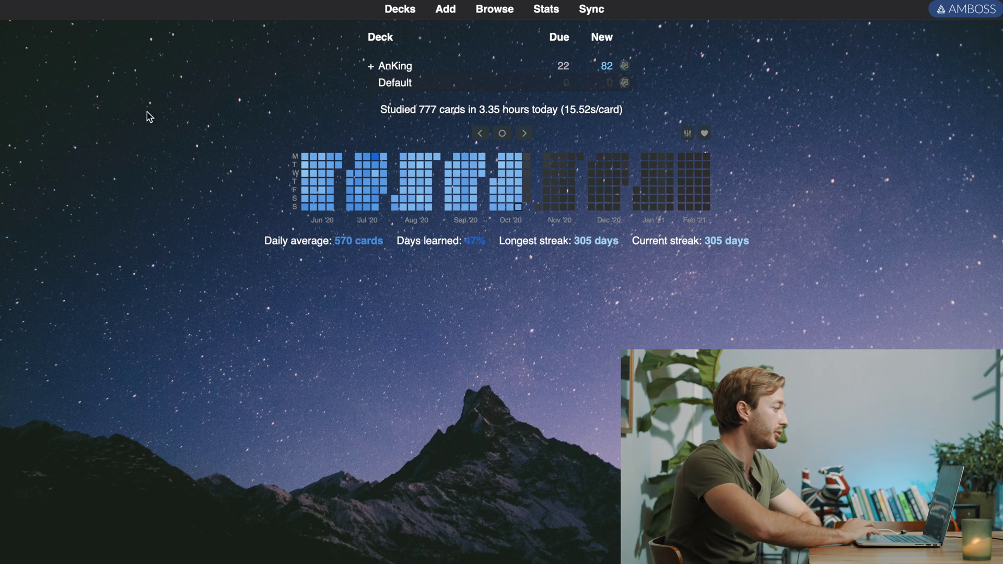
Open the add-ons manager, start getting a new add-on and browse the available add-ons on AnkiWeb
left_click(139, 5)
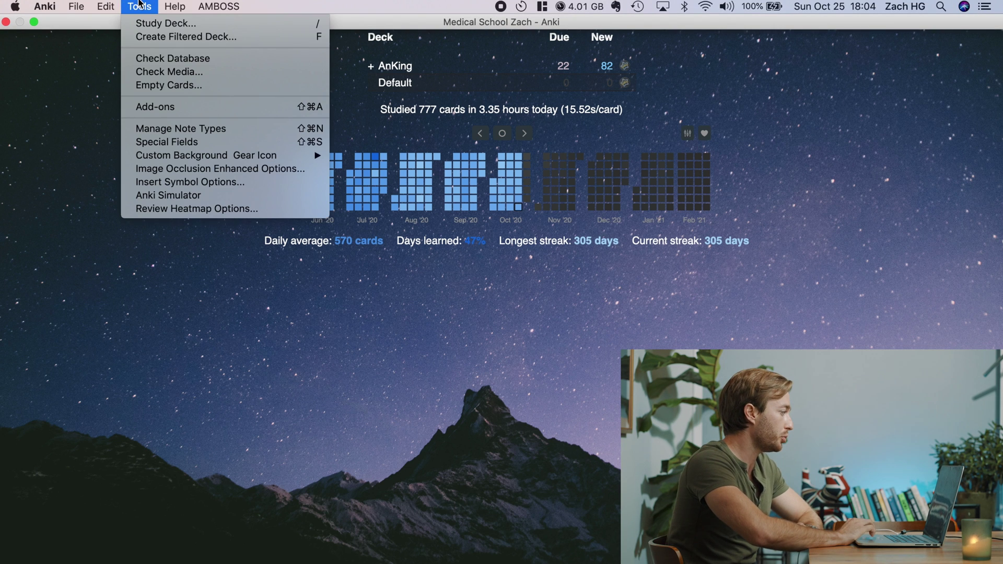
left_click(180, 107)
left_click(982, 31)
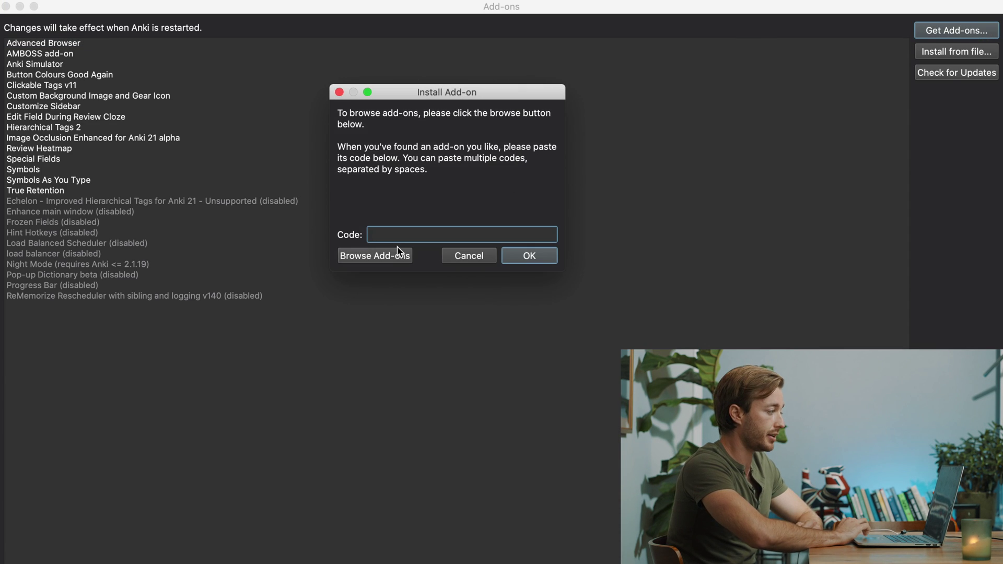
left_click(384, 254)
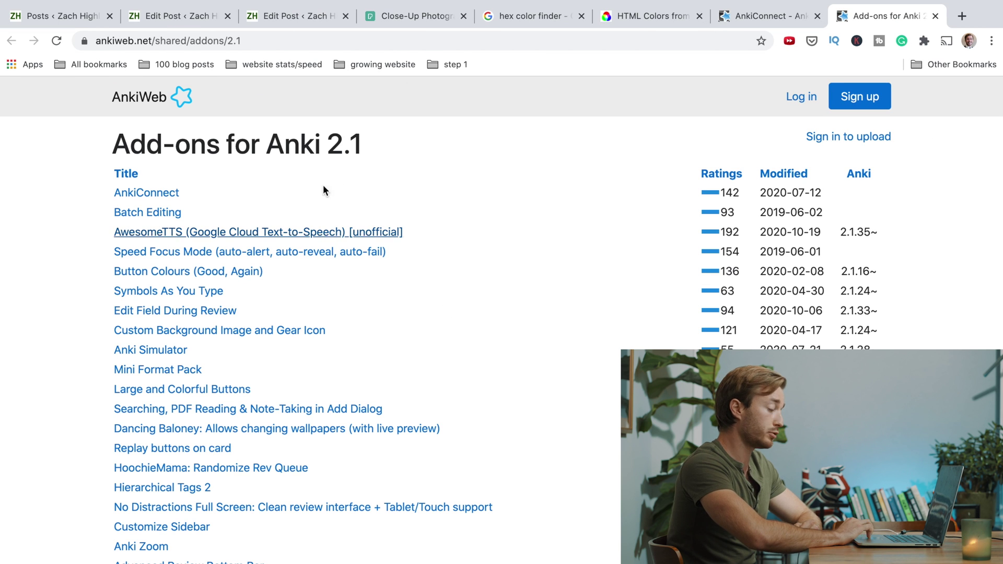
left_click(161, 291)
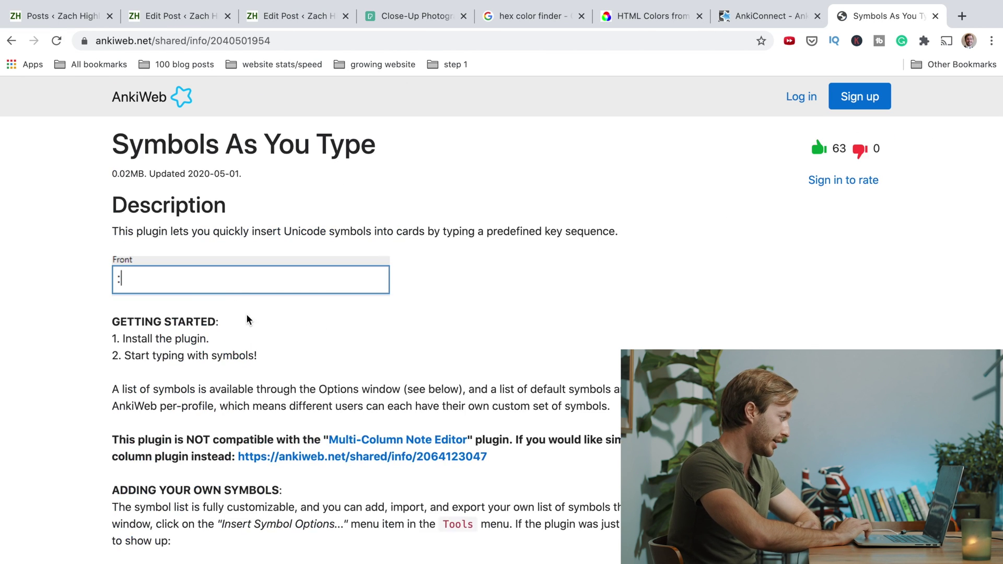
scroll(245, 356, "down", 20)
scroll(246, 357, "down", 12)
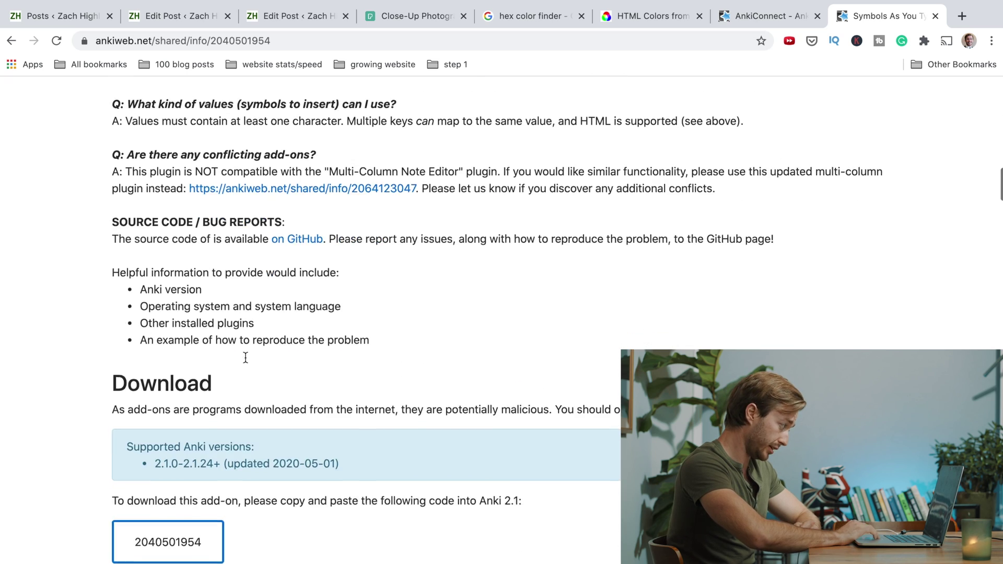
left_click(176, 318)
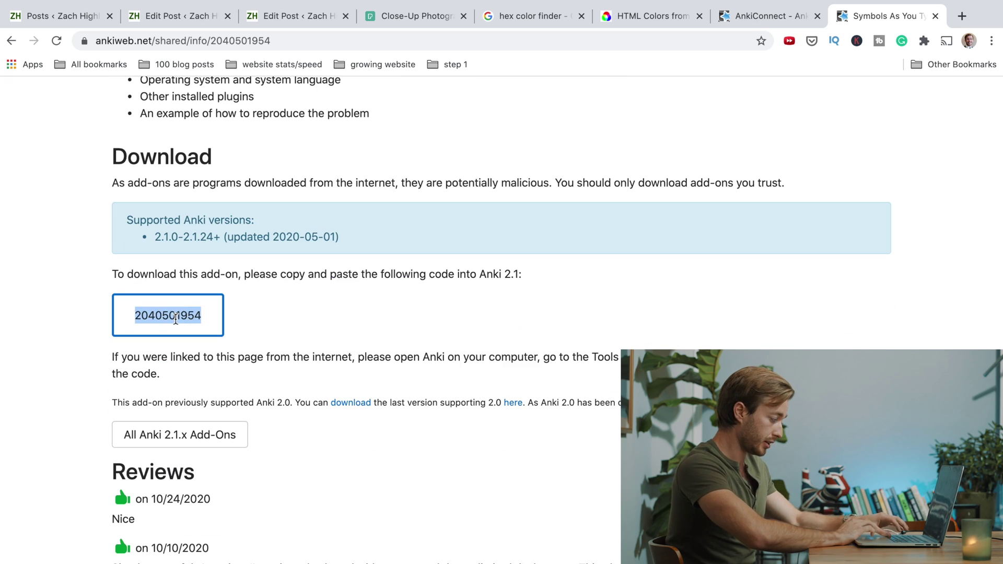
key("super+Tab")
left_click(401, 240)
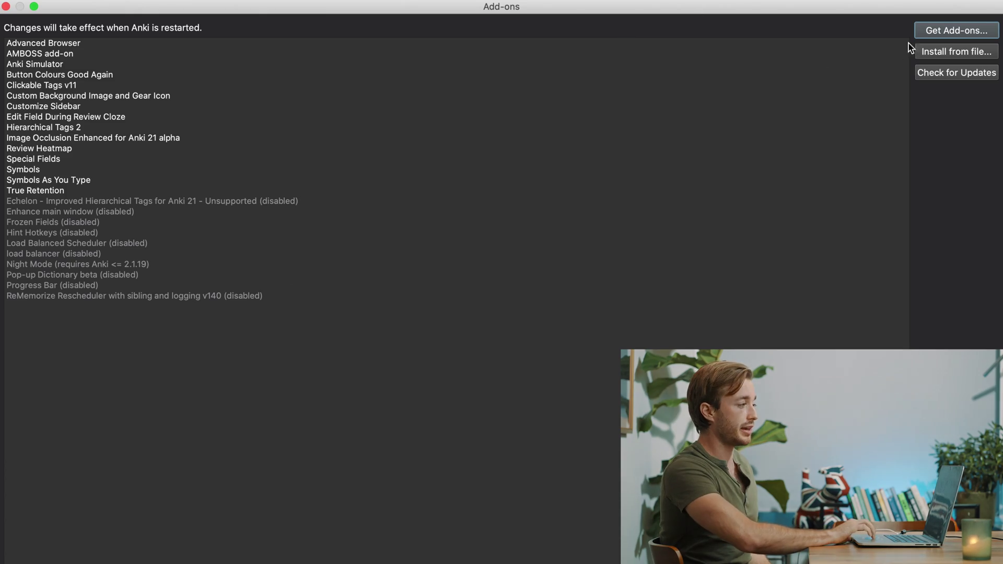
Enter the add-on code 613684242 in the add-on installer and close it without installing
left_click(928, 32)
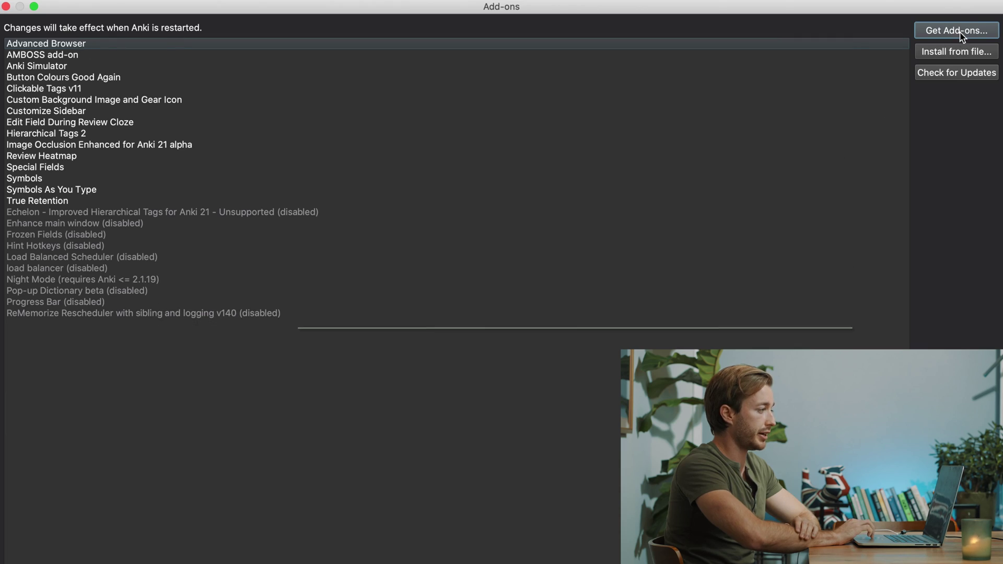
left_click(961, 31)
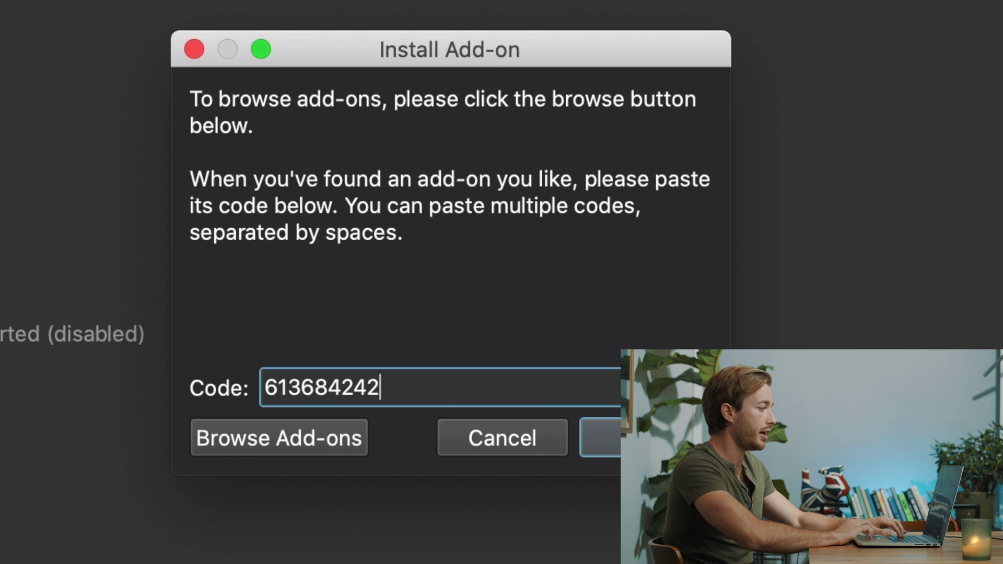
left_click(196, 50)
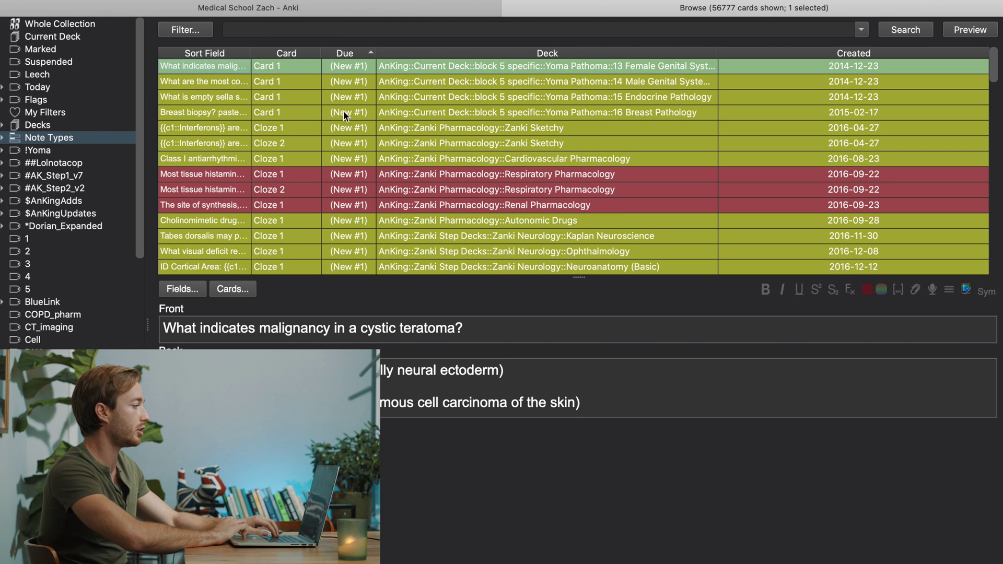
Add the advanced Time (Total) column to the card browser's list
right_click(892, 60)
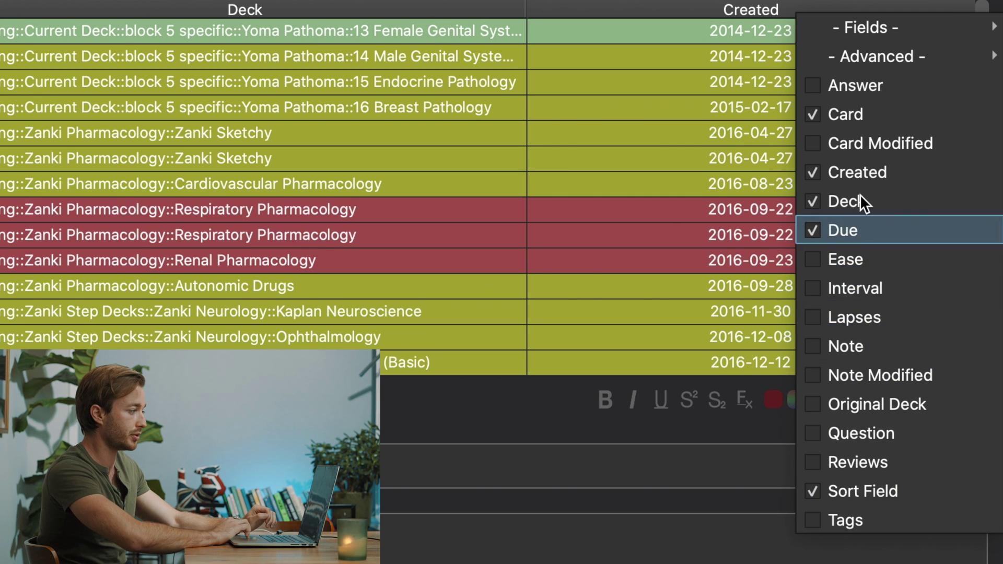
mouse_move(933, 54)
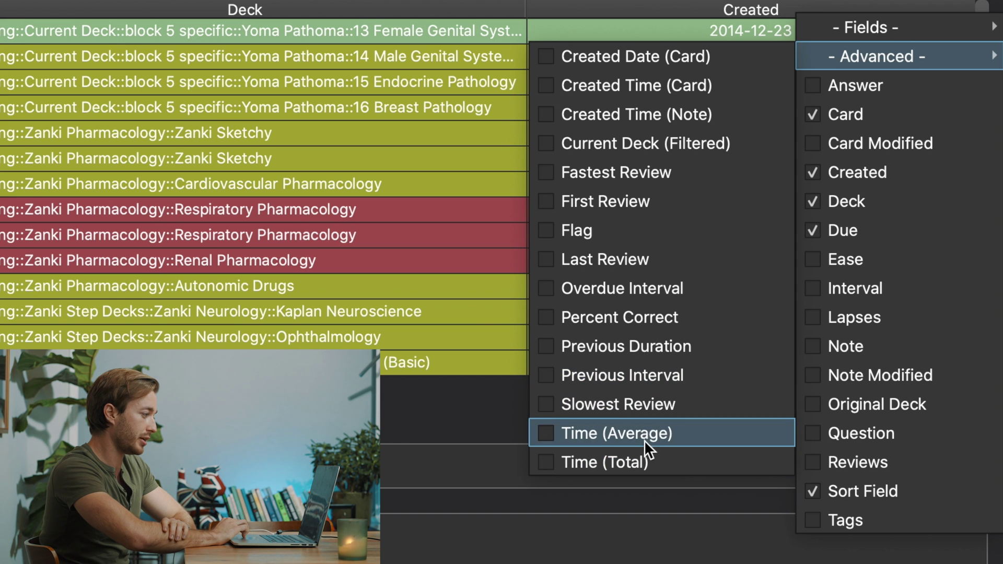
left_click(552, 461)
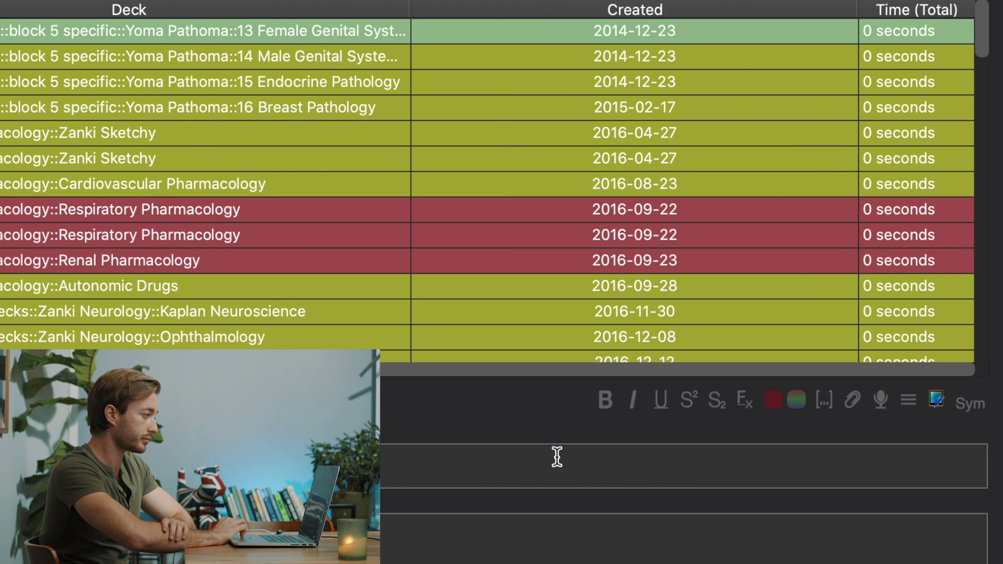
Add the Lapses column to the card list and sort by it in descending order
right_click(905, 12)
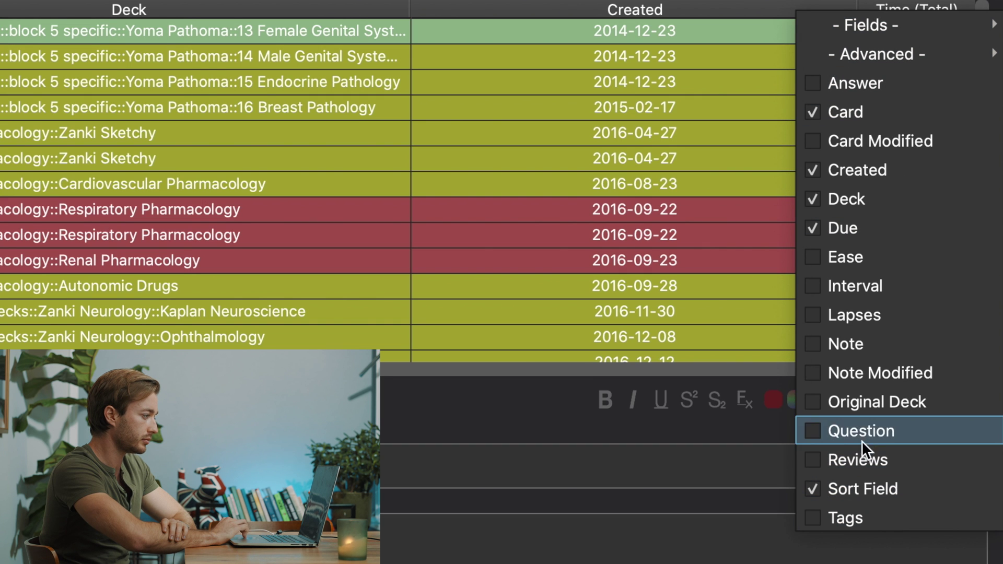
left_click(824, 317)
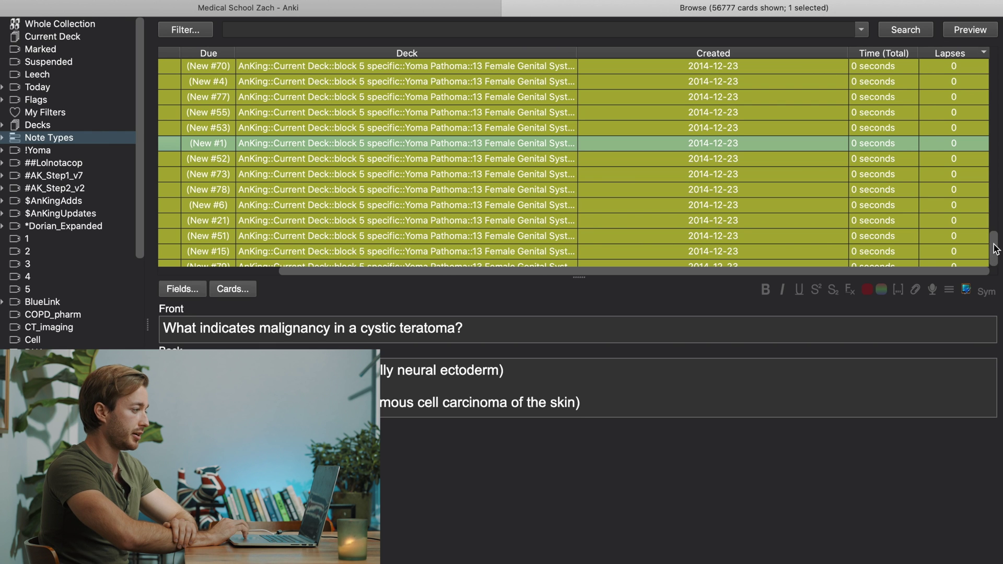
left_click_drag(995, 248, 996, 63)
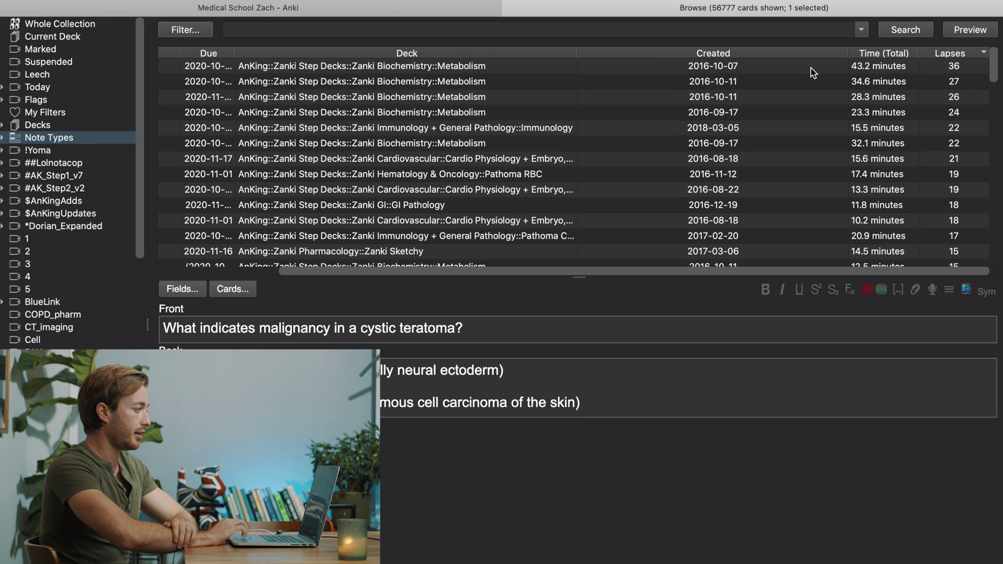
Look through the cards with the most lapses and examine the text and extra image of the Acetyl-CoA carboxylase card
left_click(620, 66)
left_click(593, 83)
left_click(587, 99)
left_click(588, 128)
left_click(589, 140)
left_click(610, 69)
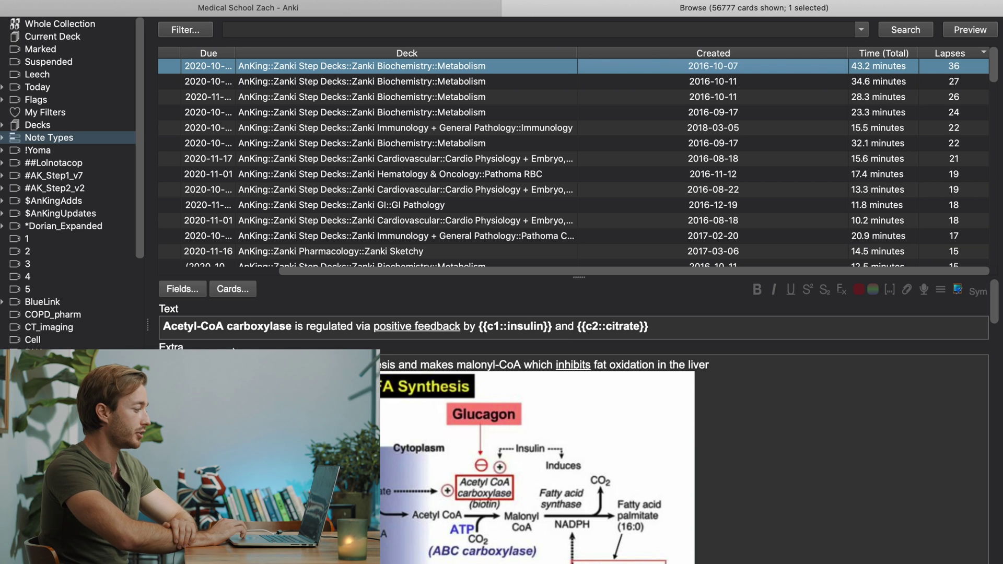
left_click(479, 328)
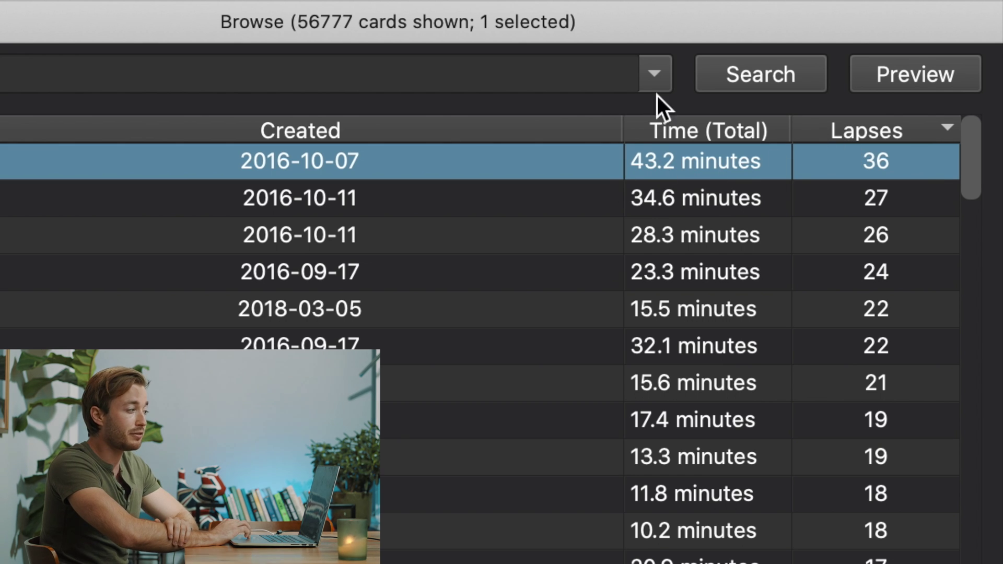
left_click(692, 188)
left_click(567, 155)
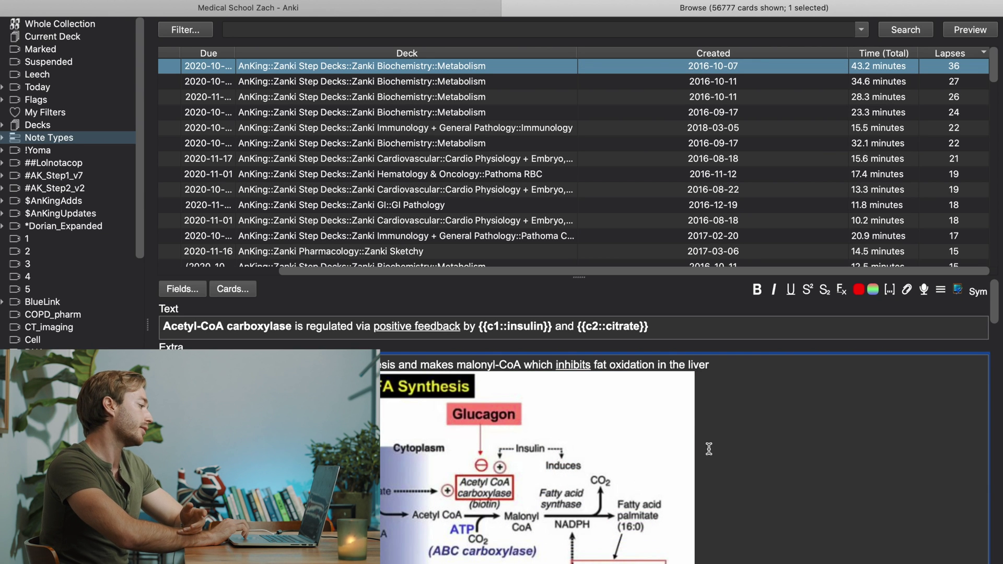
scroll(729, 453, "down", 2)
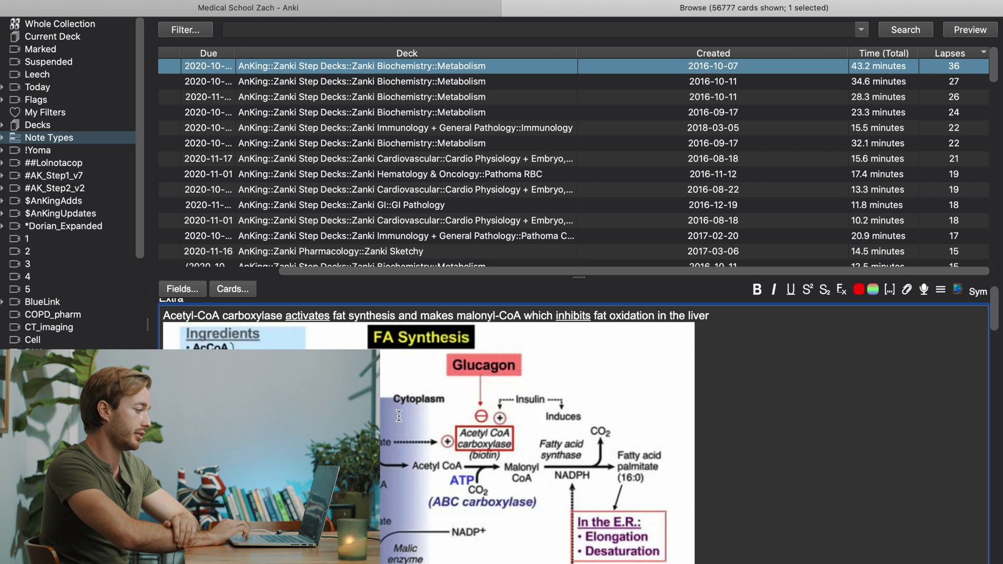
Compare the total time and lapses of the fourth listed card with those of the Acetyl-CoA carboxylase card
left_click(763, 110)
scroll(847, 104, "left", 3)
scroll(843, 99, "right", 3)
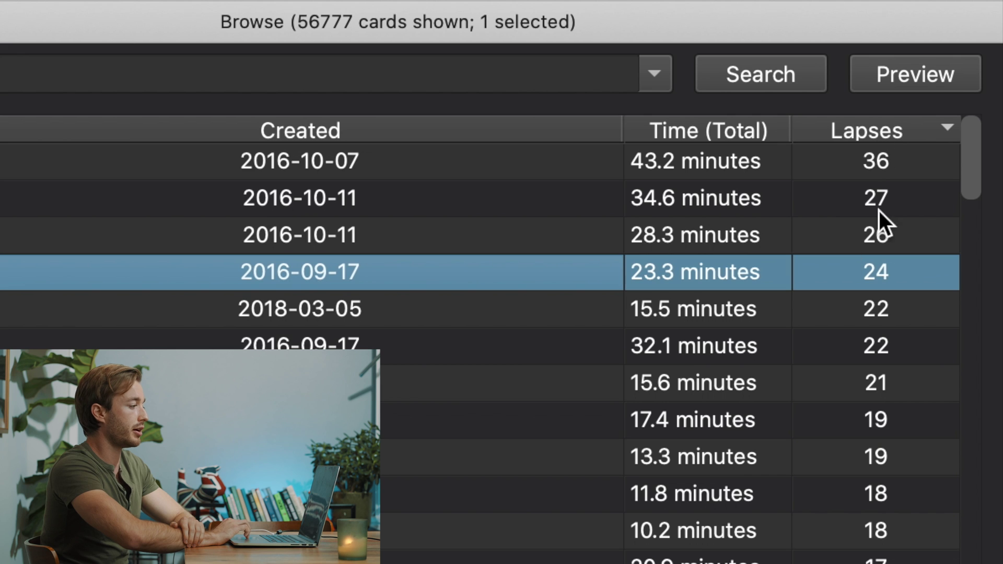
left_click(779, 167)
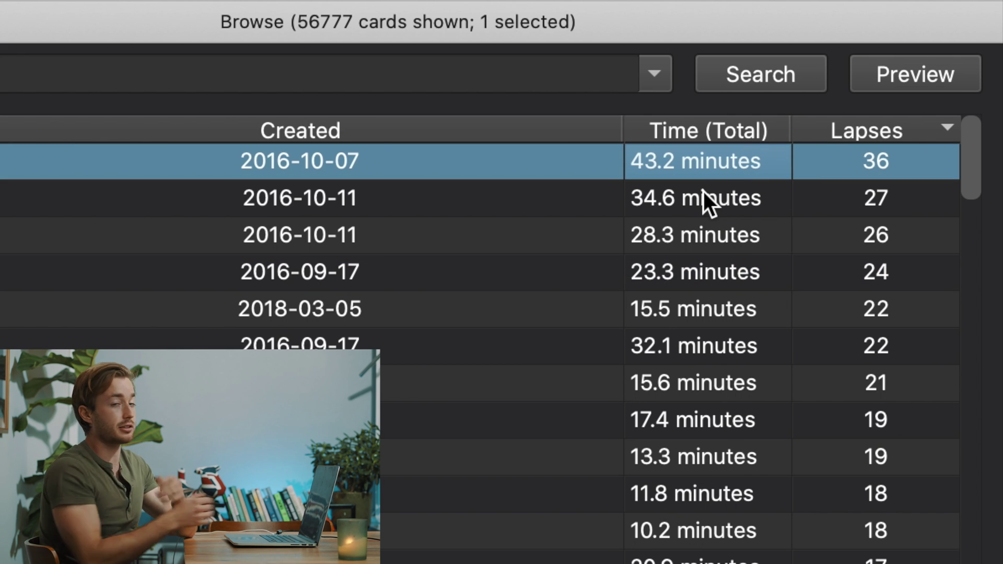
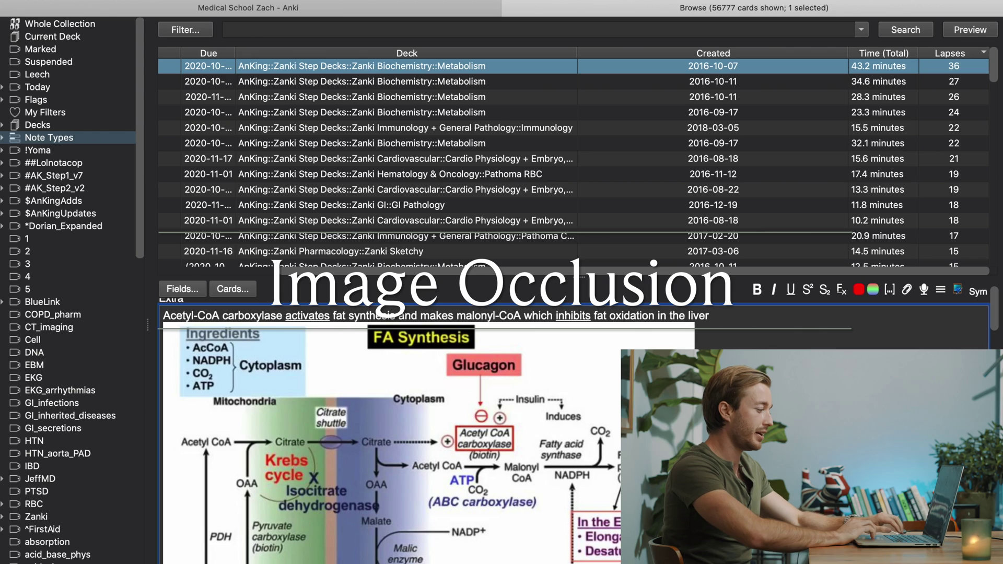
right_click(577, 421)
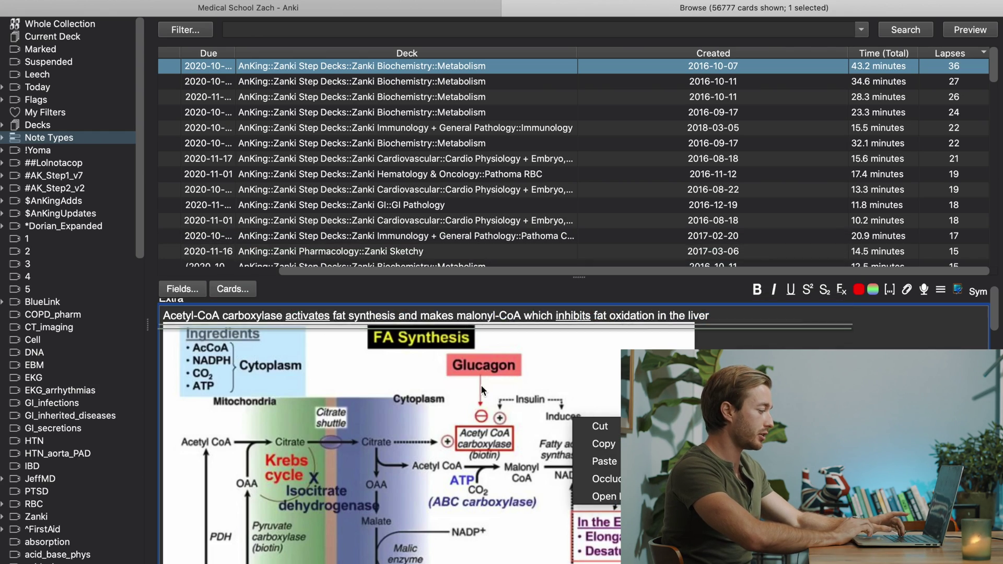
left_click(397, 328)
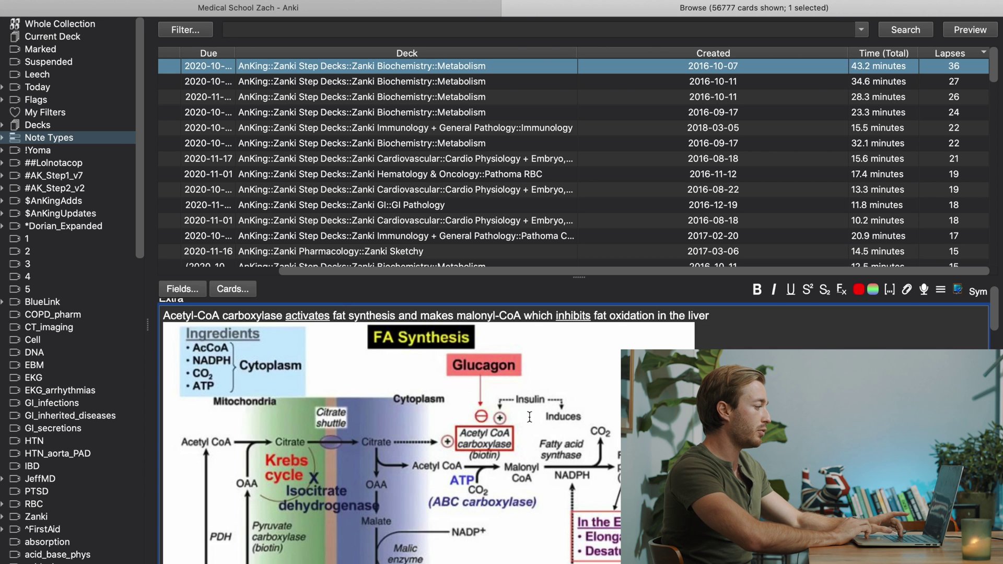
Return to the main Anki window, open the add-ons manager and start getting an add-on
left_click(238, 8)
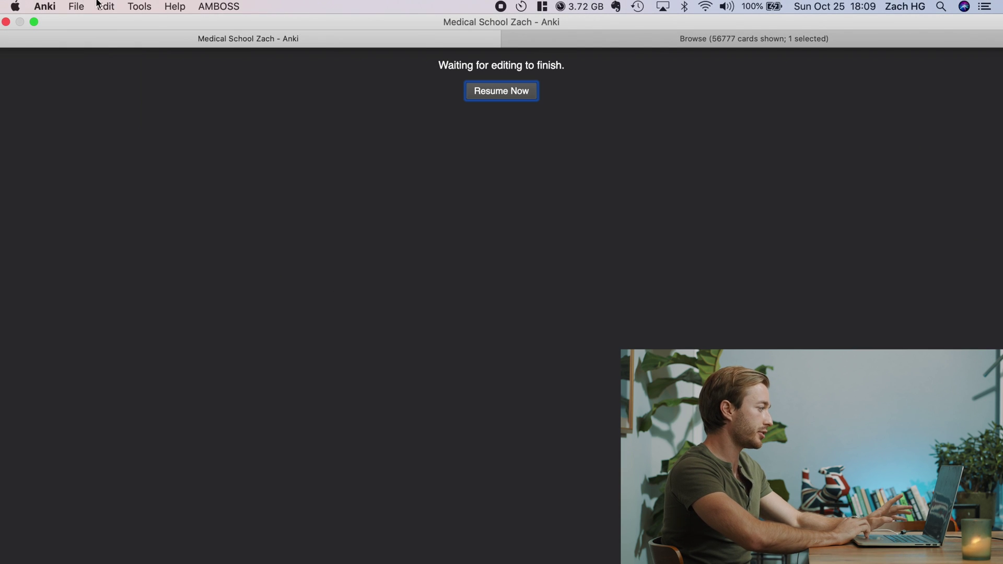
left_click(149, 5)
left_click(160, 107)
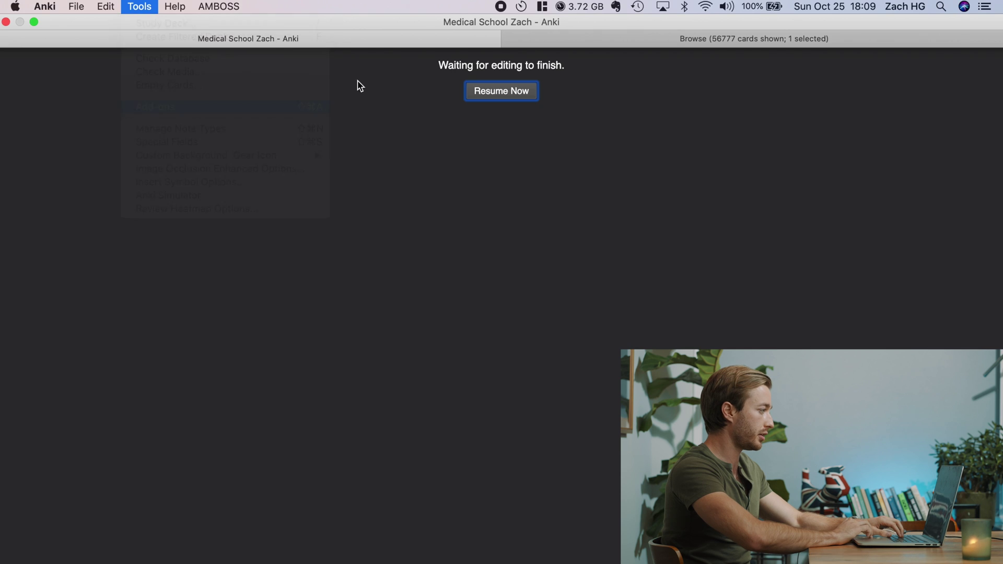
left_click(959, 40)
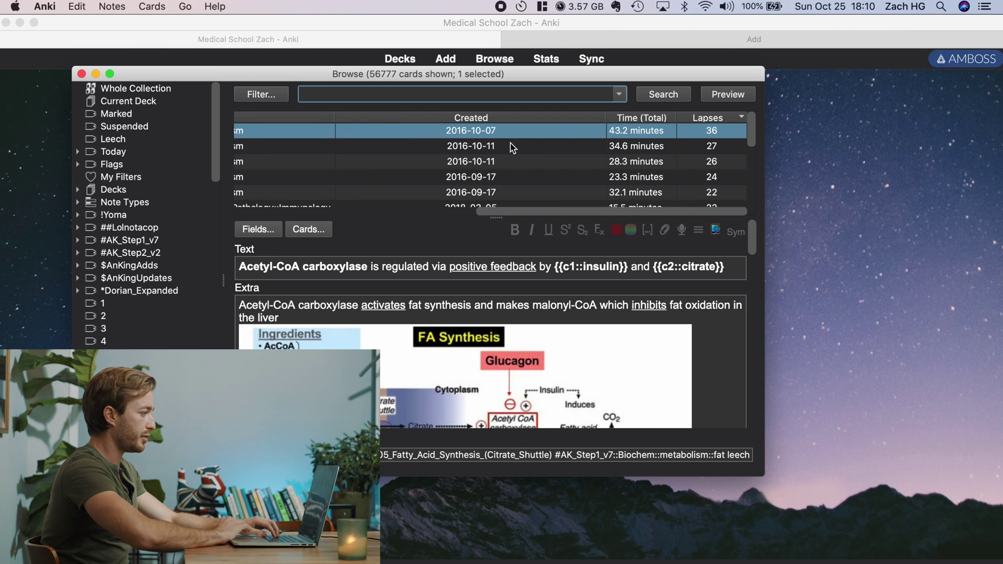
Arrange the Browse and Add windows so the card's FA Synthesis image is reachable beside the new note
scroll(532, 402, "down", 5)
left_click_drag(322, 79, 617, 169)
left_click(692, 35)
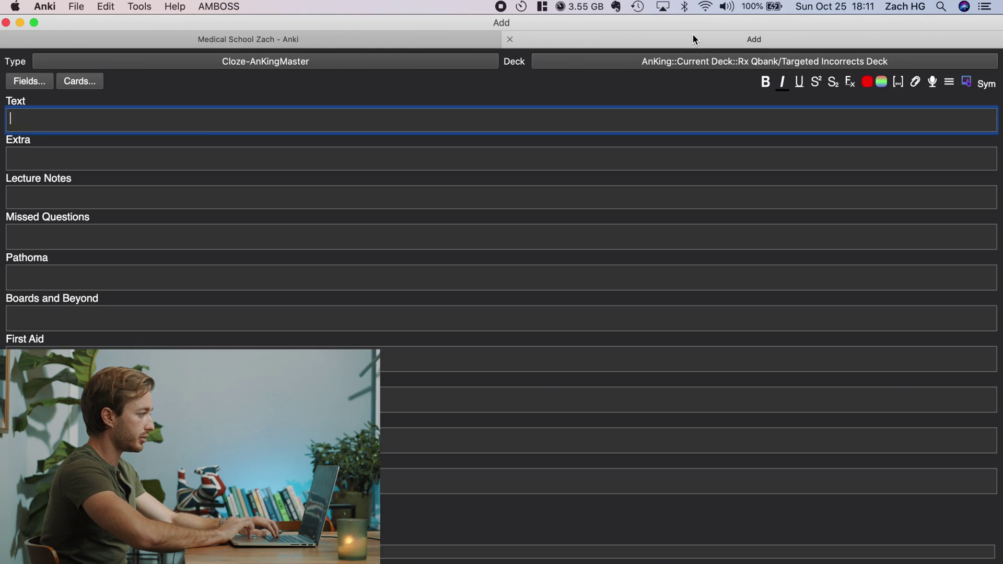
left_click_drag(709, 25, 629, 28)
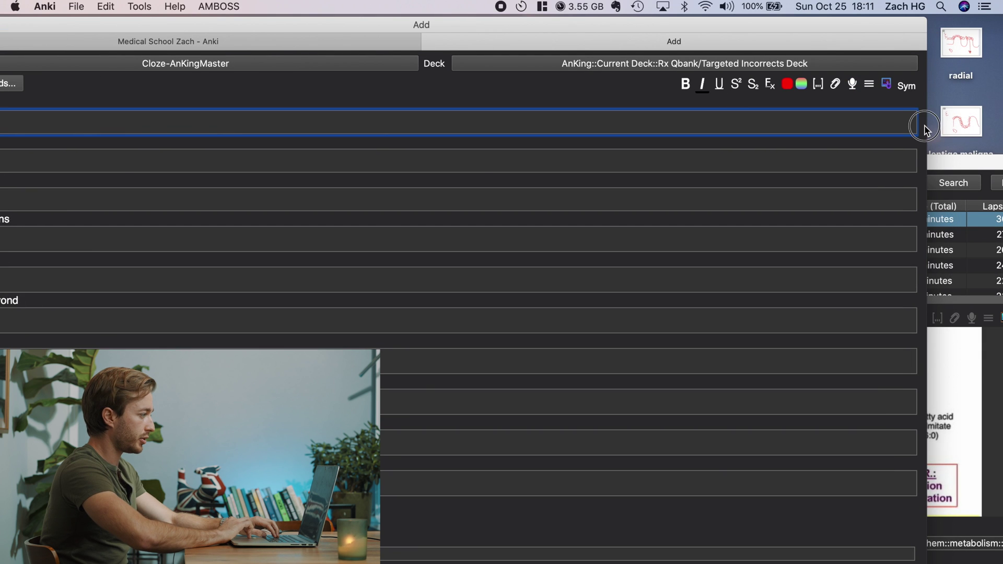
Copy the FA Synthesis image from the browsed card into the Text field of the new note
left_click(951, 347)
left_click_drag(610, 380, 214, 136)
left_click(372, 162)
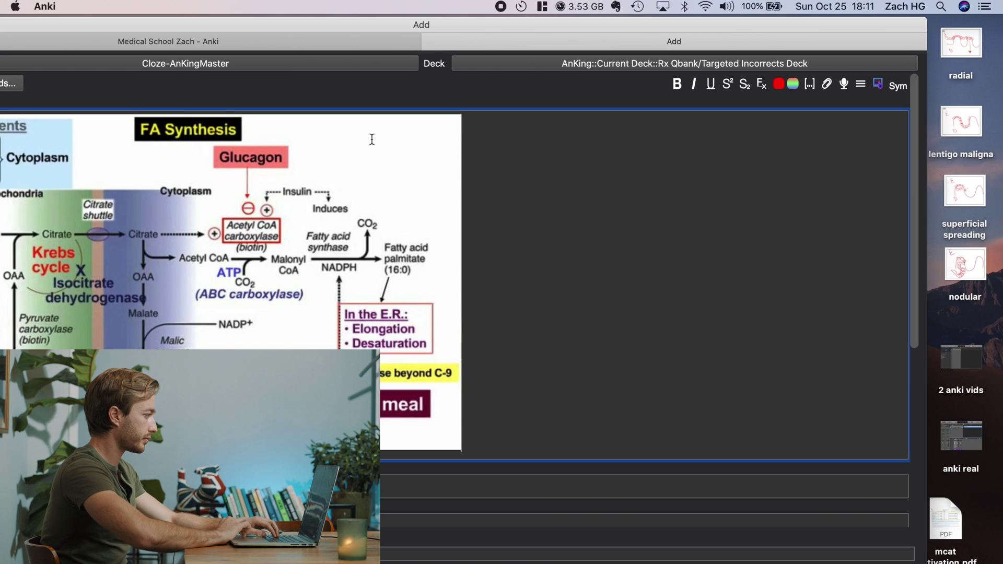
Bring the whole Add window into view at full-screen size and open its FA Synthesis image for occlusion
left_click_drag(371, 31, 488, 32)
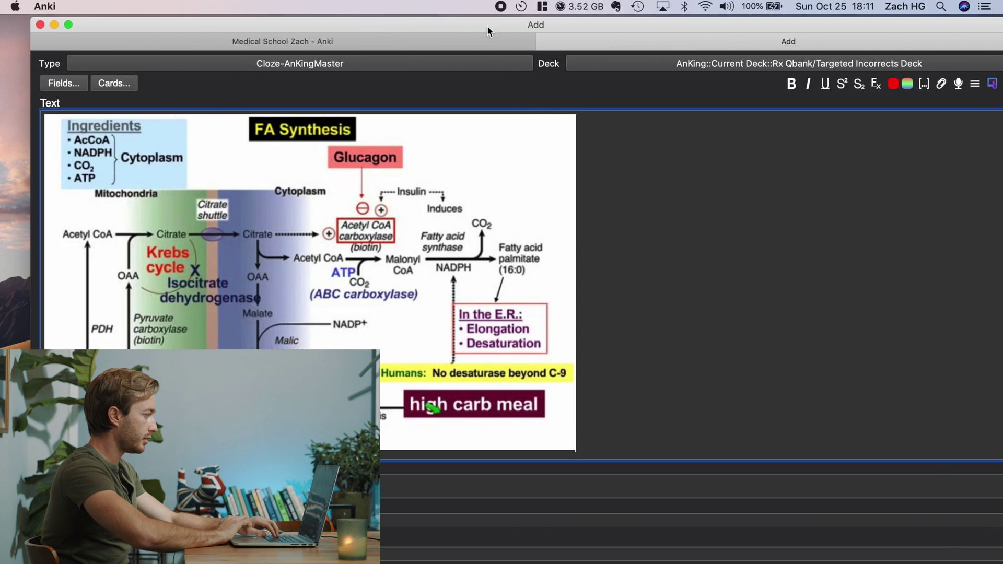
left_click(69, 25)
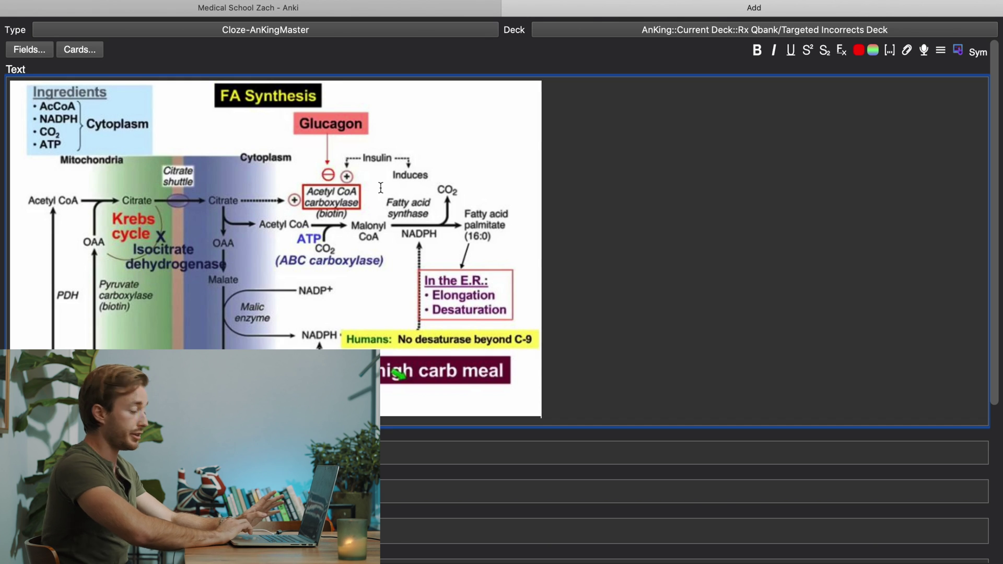
right_click(397, 215)
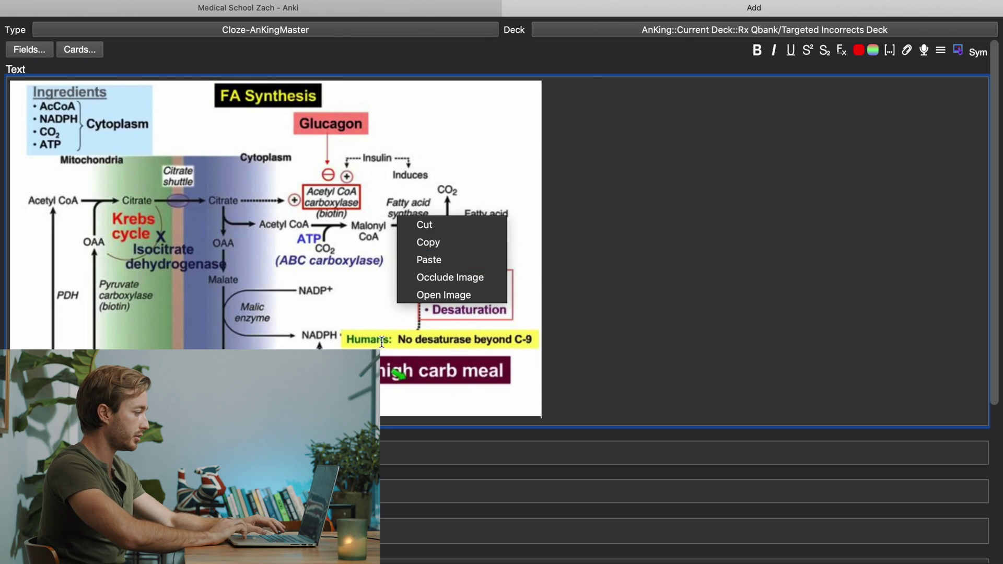
left_click(472, 278)
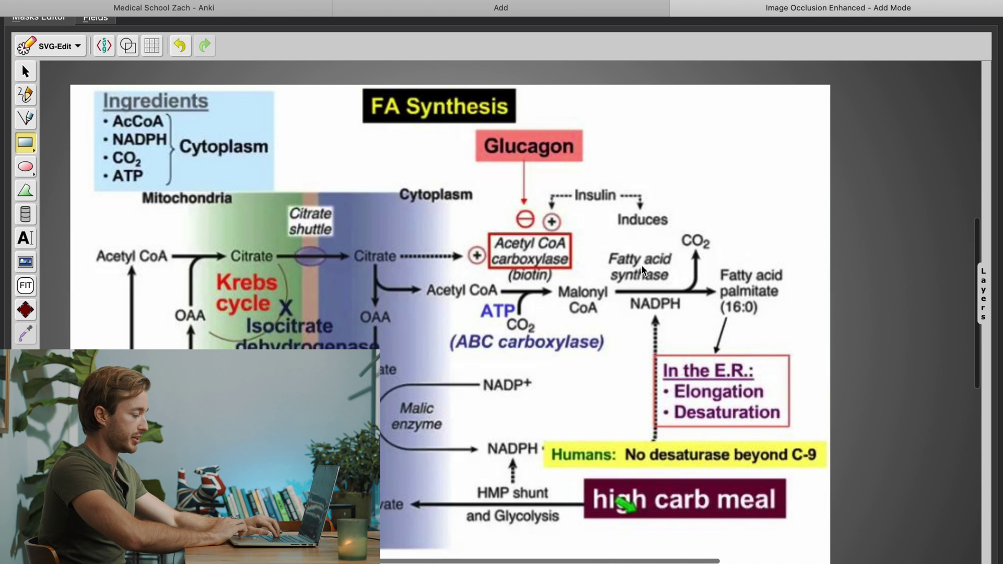
Cover the Glucagon, Insulin and cytoplasmic Acetyl CoA labels with rectangular masks about 103 × 29, 46 × 18 and 72 × 24
left_click_drag(478, 132, 584, 163)
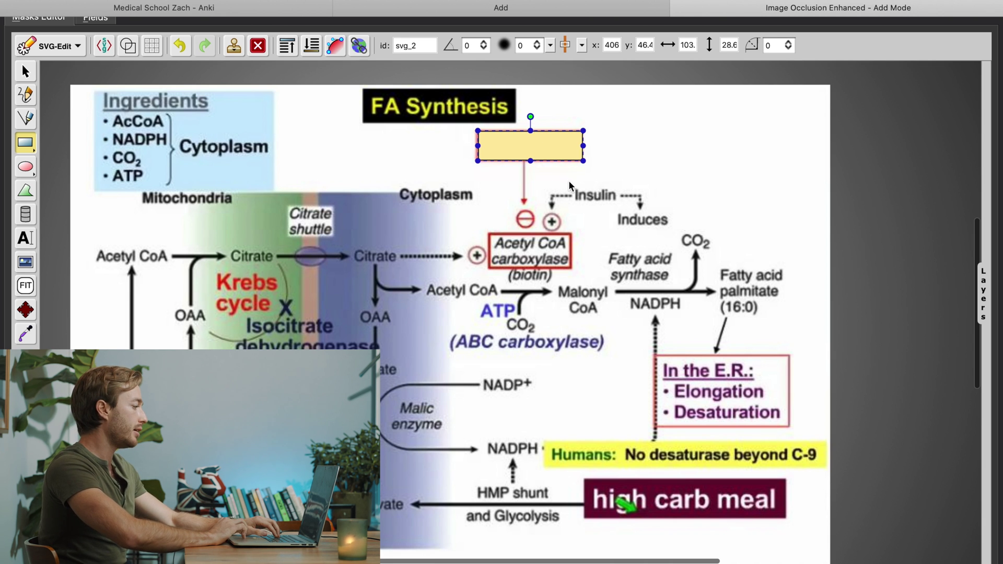
left_click_drag(573, 186, 621, 204)
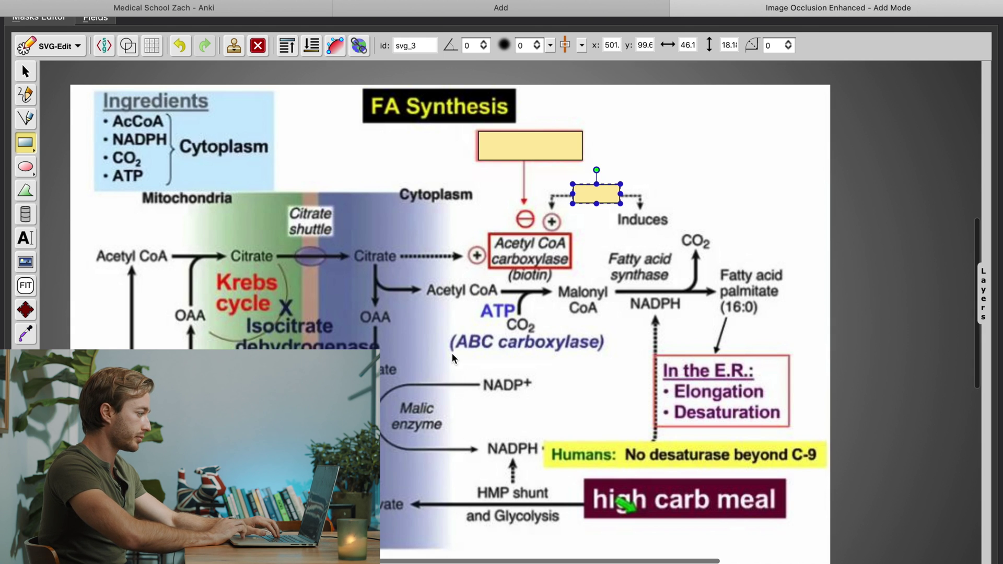
left_click_drag(427, 276, 501, 301)
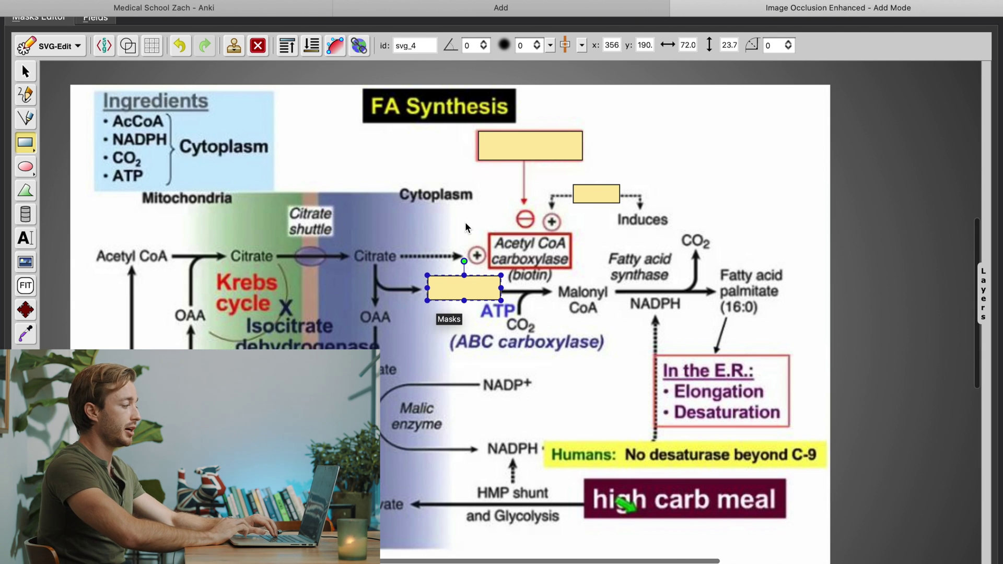
mouse_move(493, 233)
left_mouse_down()
mouse_move(583, 266)
mouse_move(608, 317)
left_mouse_up()
left_click_drag(441, 333, 582, 354)
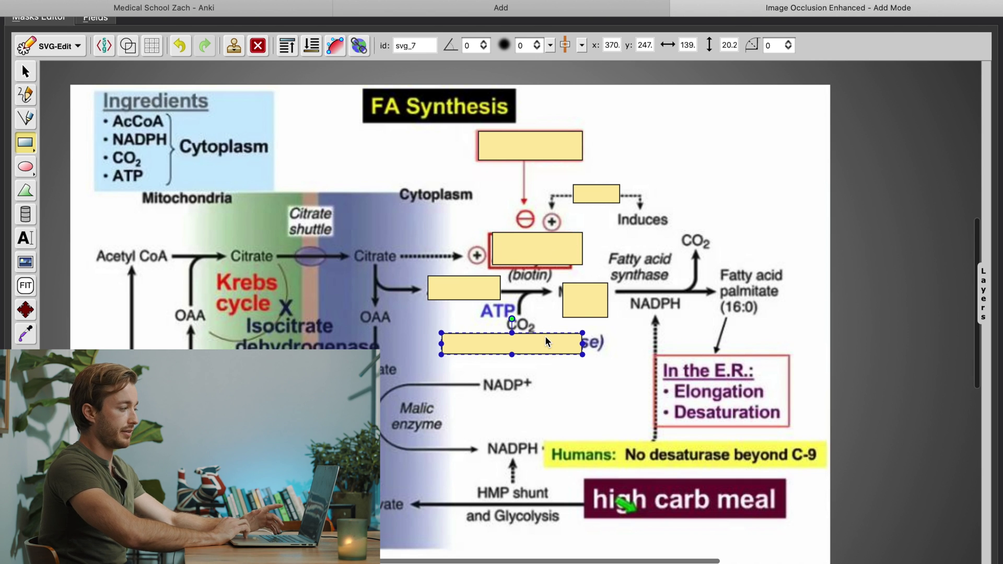
key("Delete")
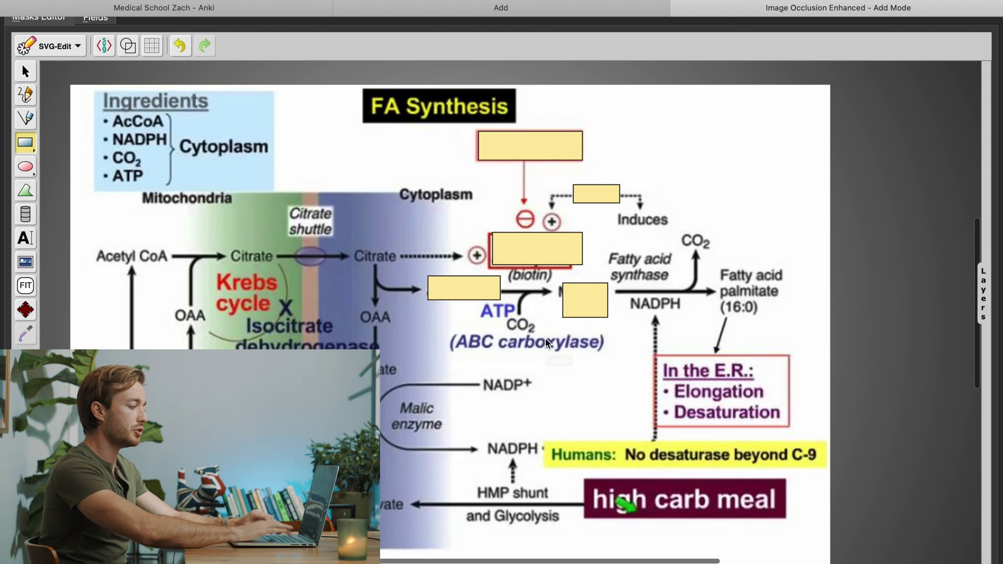
left_click(584, 303)
key("Delete")
left_click(523, 243)
key("Delete")
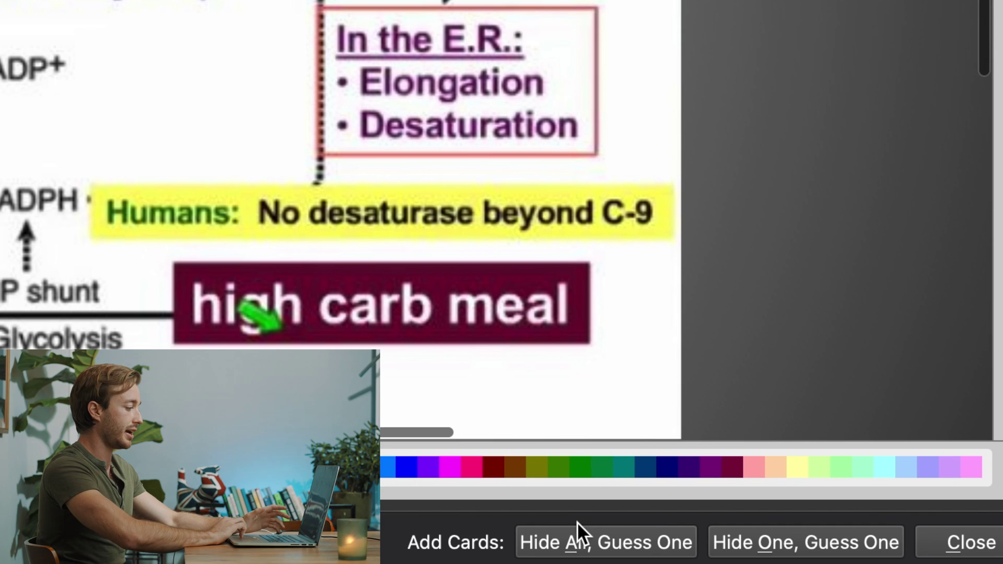
Add the occlusion cards in Hide All, Guess One mode and close the Add window
left_click(656, 546)
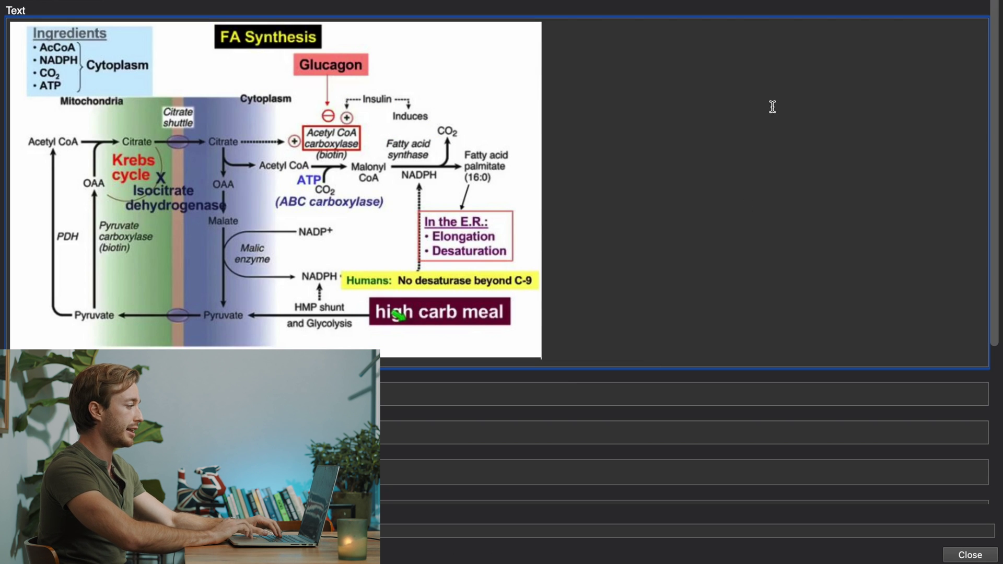
key("Escape")
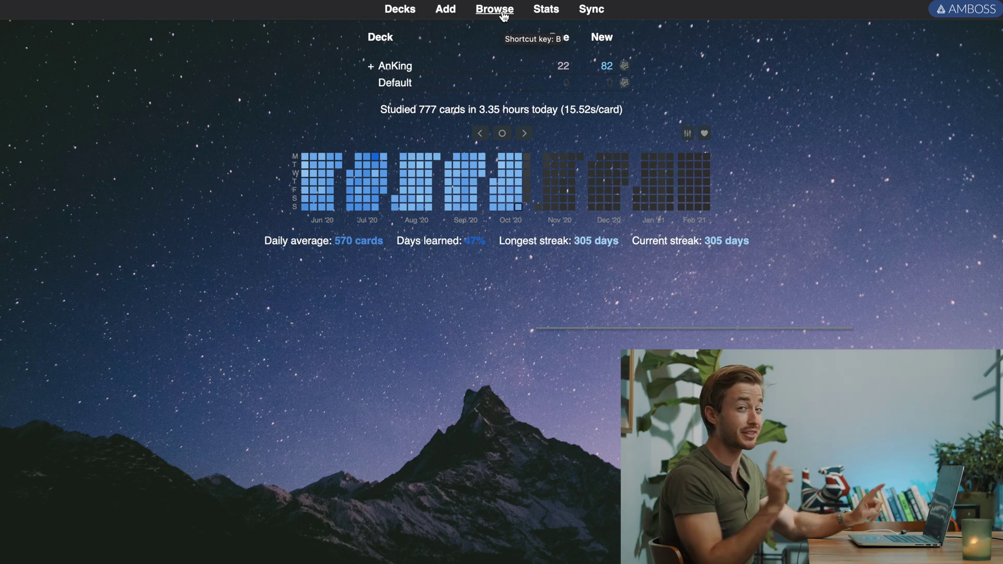
Open the card browser and look through its long flat list of tags
left_click(503, 14)
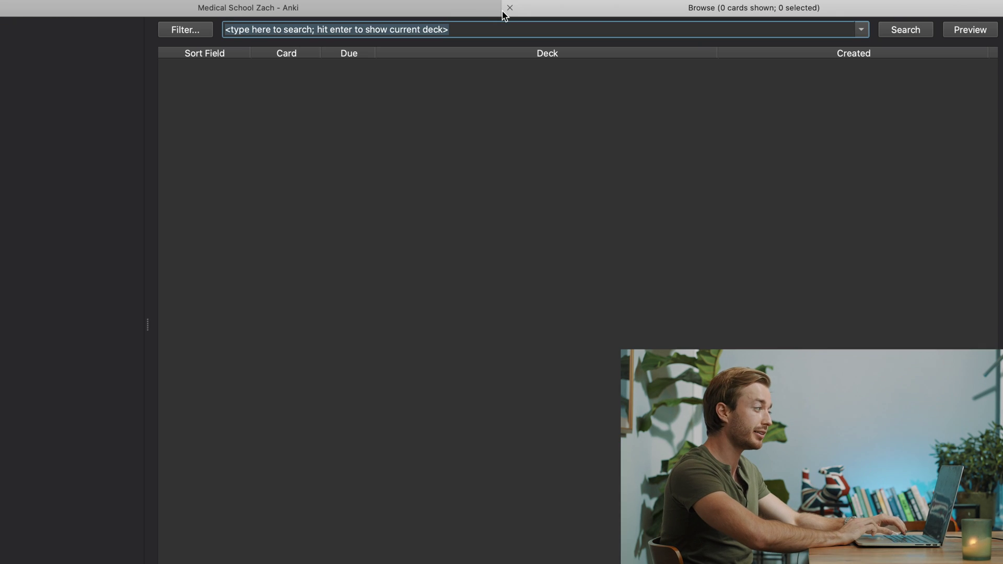
scroll(94, 209, "down", 2)
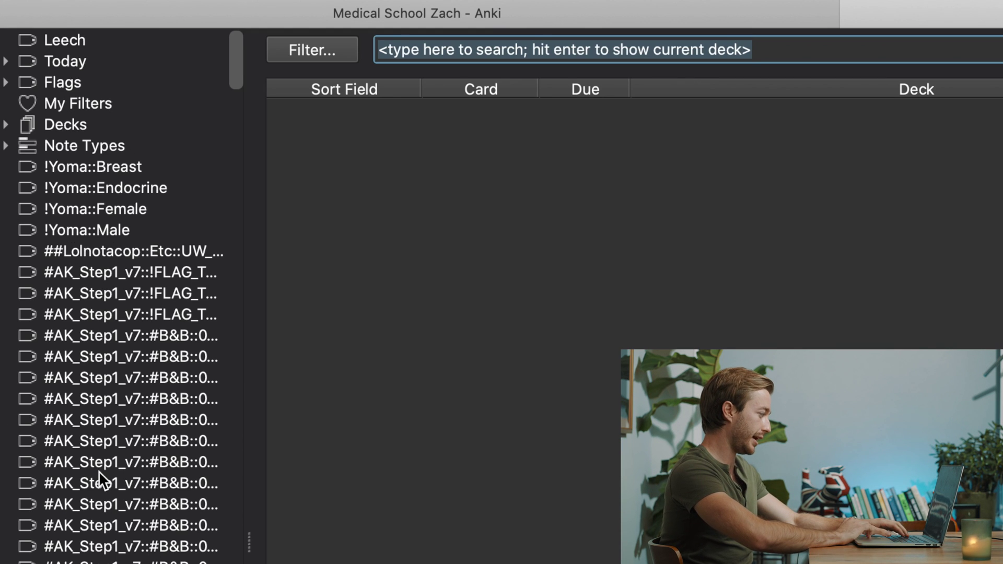
scroll(59, 282, "down", 15)
scroll(99, 472, "down", 20)
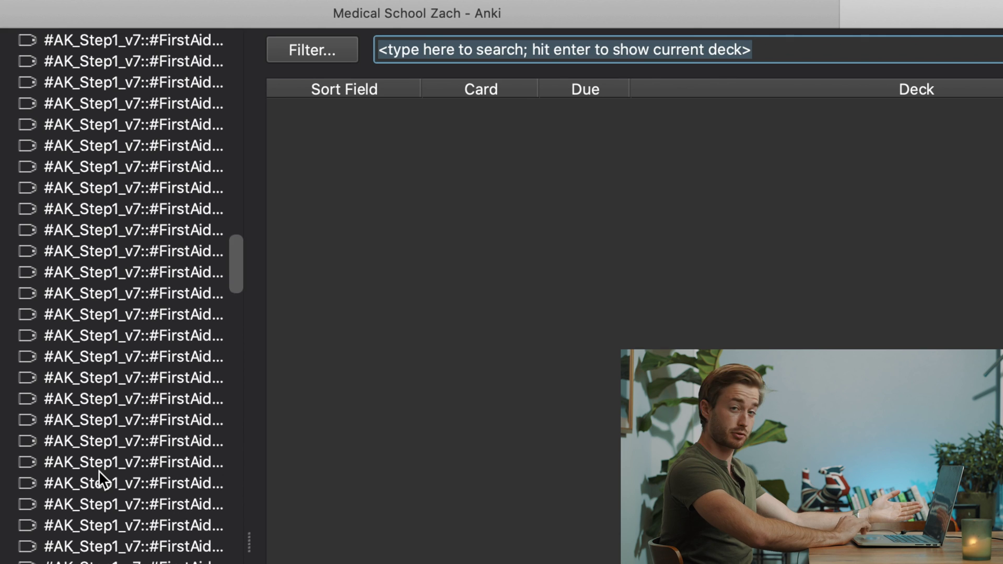
scroll(99, 472, "up", 5)
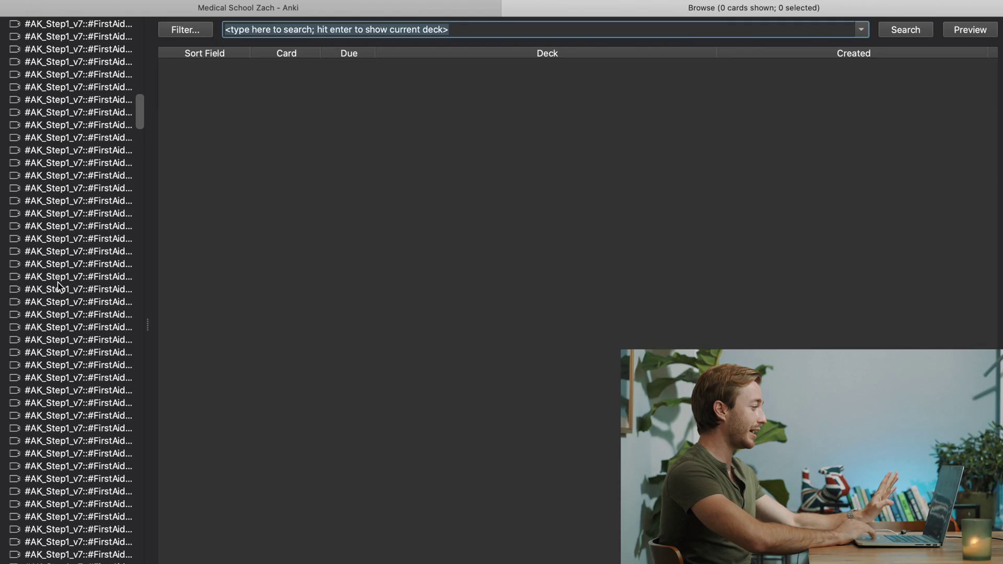
scroll(59, 286, "up", 10)
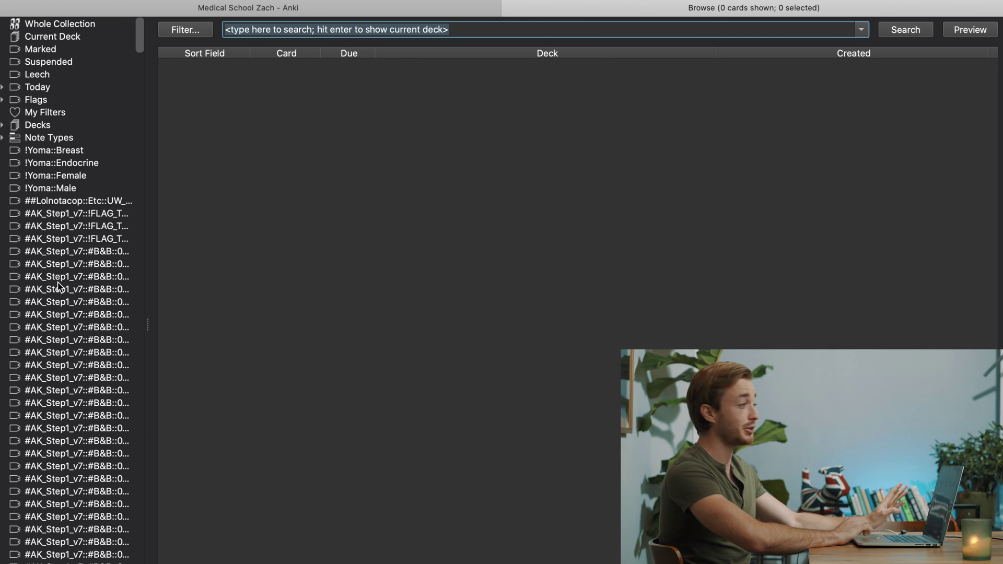
Return to the main window, open the add-ons manager, enter add-on code 594329229 for installation and close the dialog
mouse_move(210, 4)
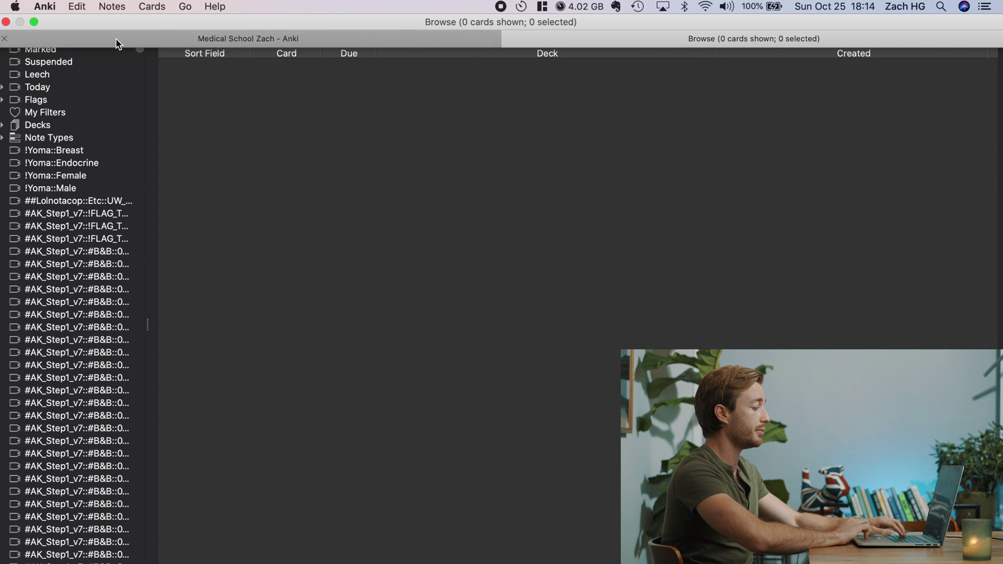
left_click(117, 44)
left_click(140, 6)
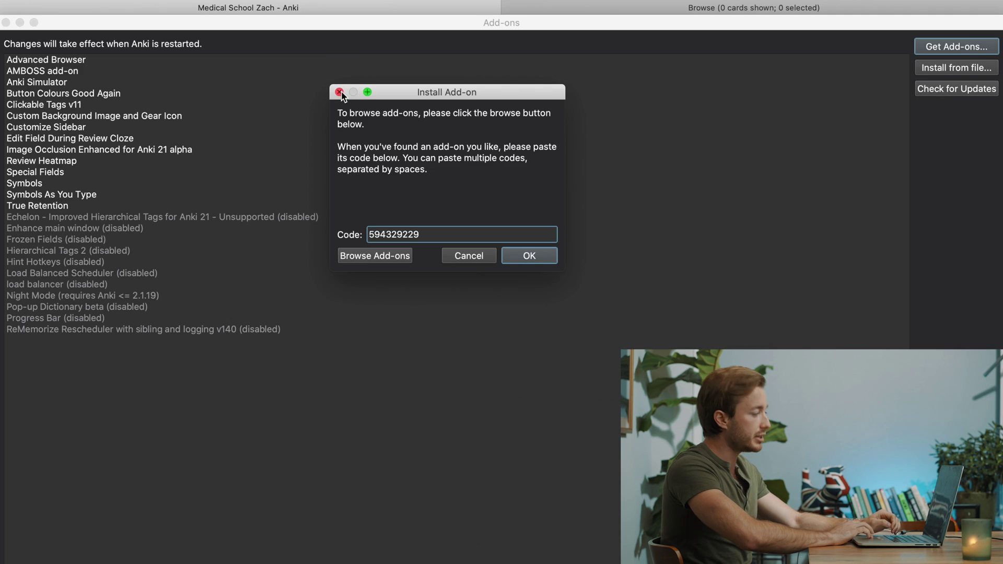
left_click(232, 75)
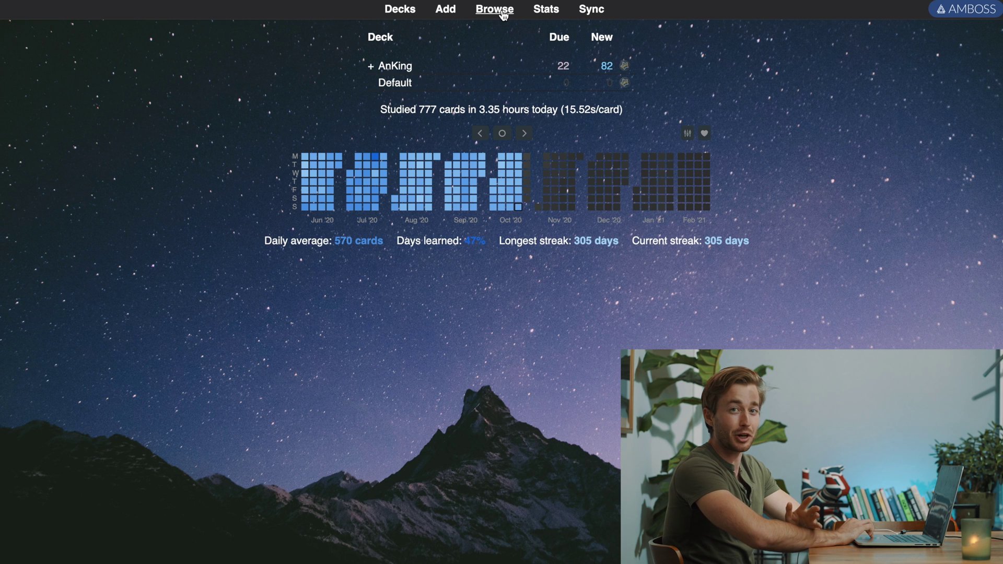
Open the card browser and expand the #AK_Step1_v7 tag and its #B&B subtag
left_click(503, 12)
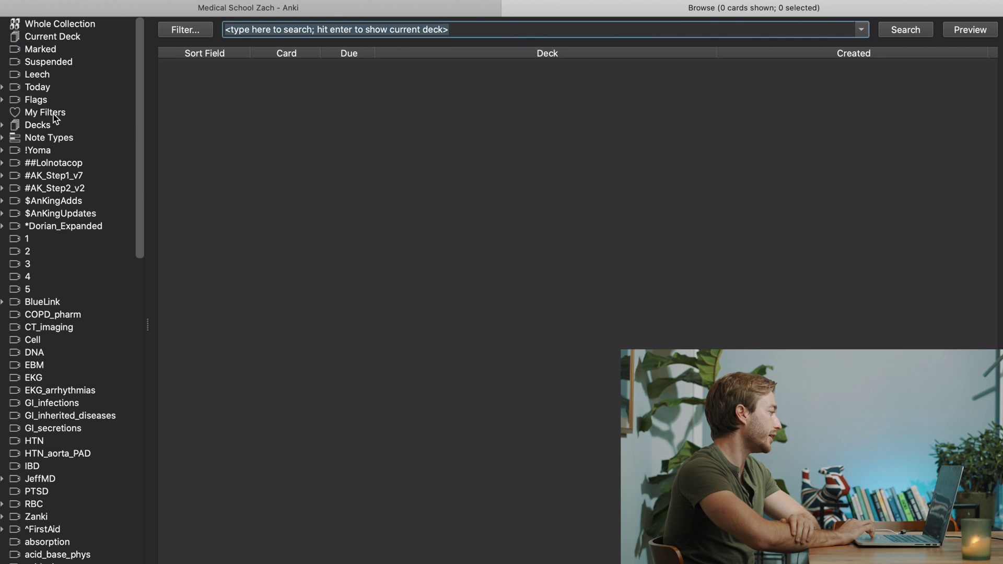
left_click(3, 177)
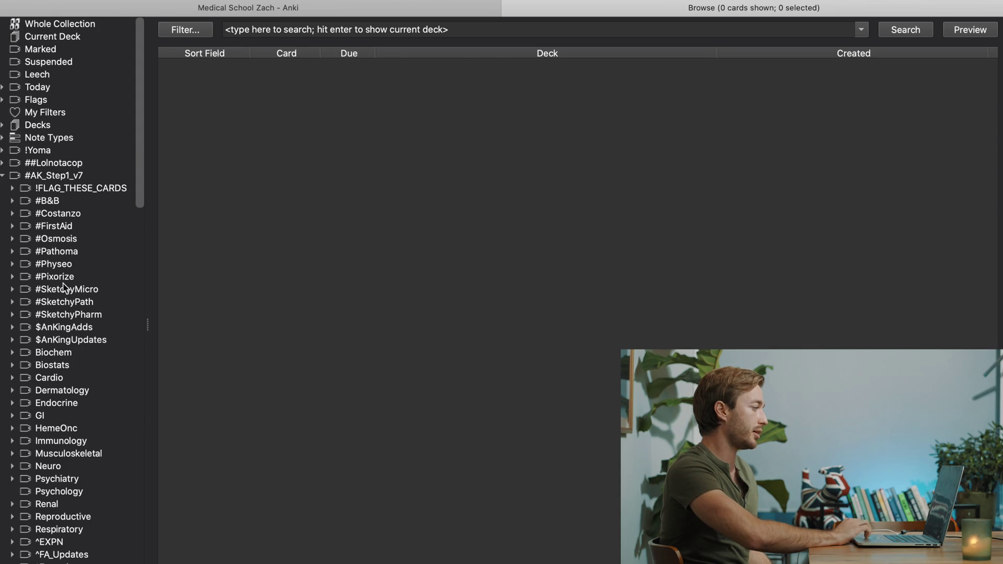
scroll(63, 287, "down", 20)
scroll(56, 296, "up", 20)
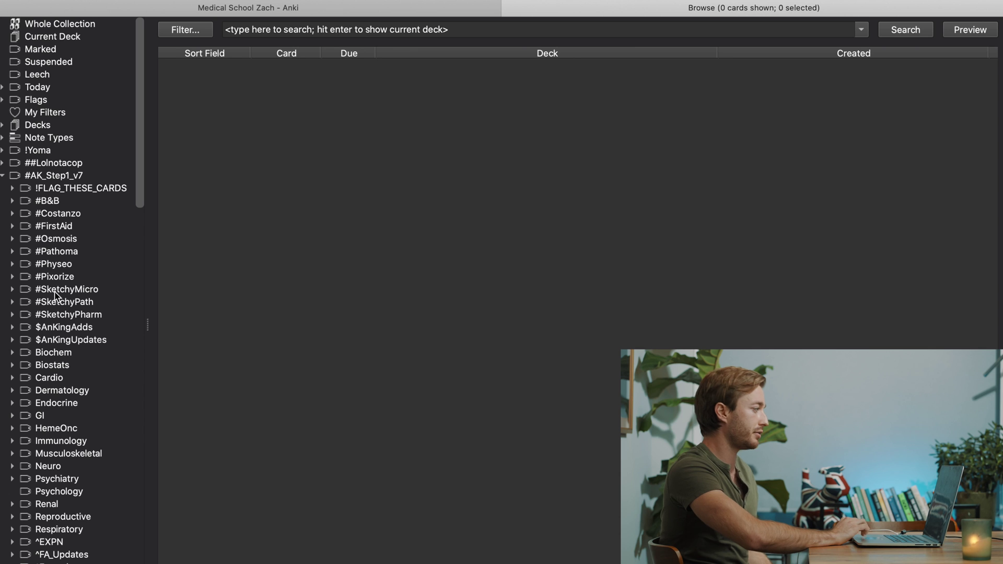
left_click(12, 201)
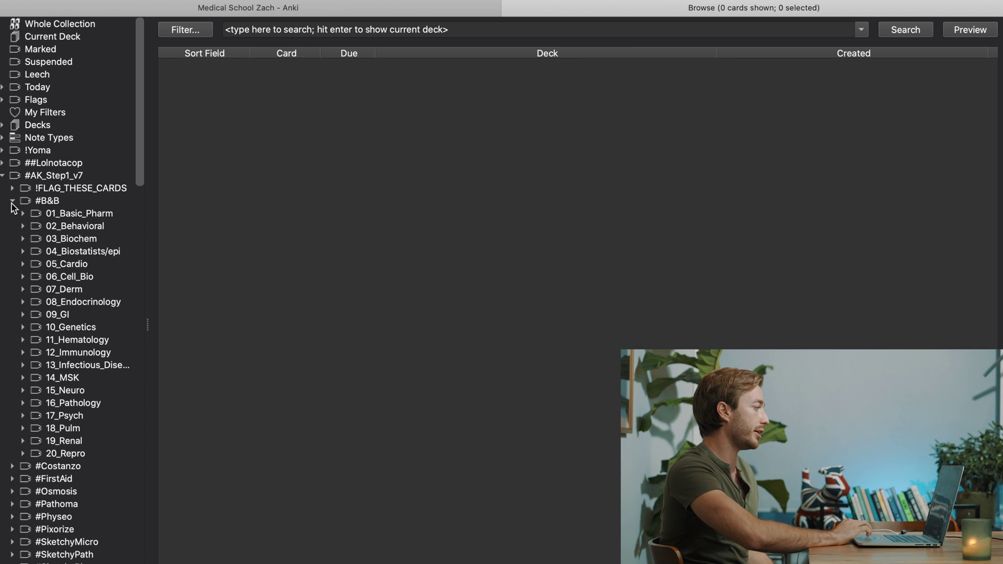
List the cards tagged 03_Biochem, expand that tag and explore its 02_Metabolism and 03_Amino_Acids subtags
left_click(42, 240)
left_click(22, 239)
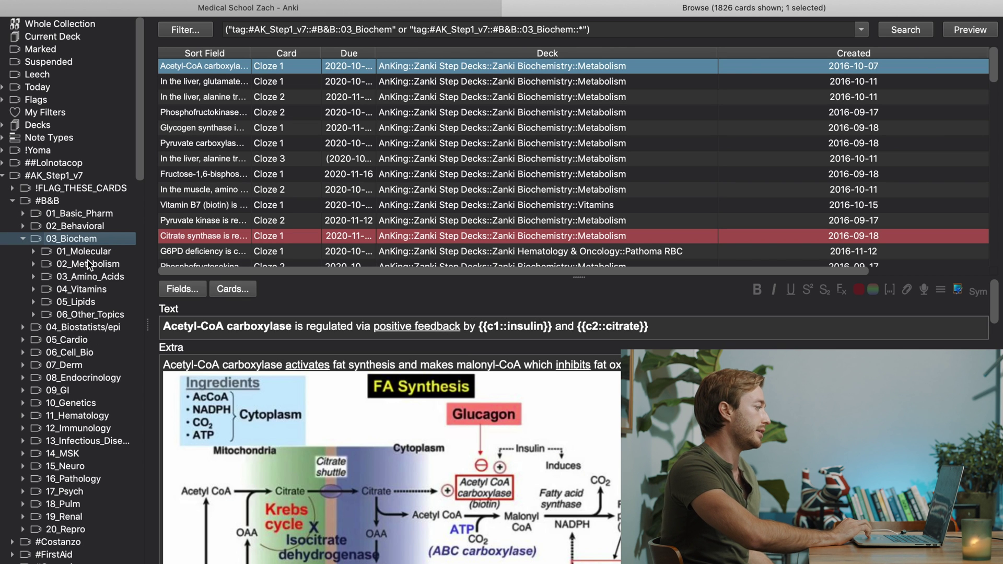
left_click(89, 264)
left_click(34, 277)
left_click(115, 304)
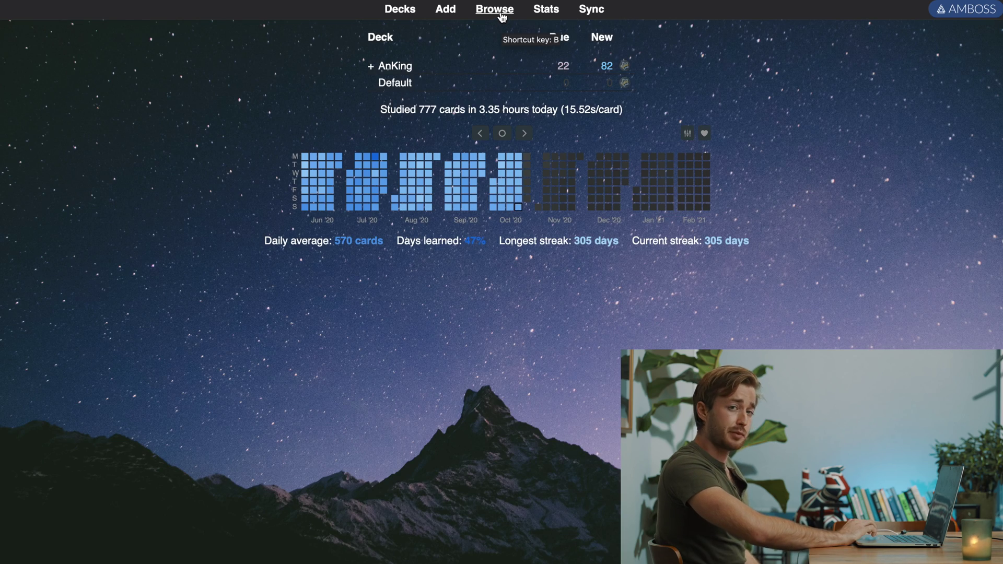
Open the card browser, collapse the AnKing deck tree and look through the note types listed below it
left_click(495, 9)
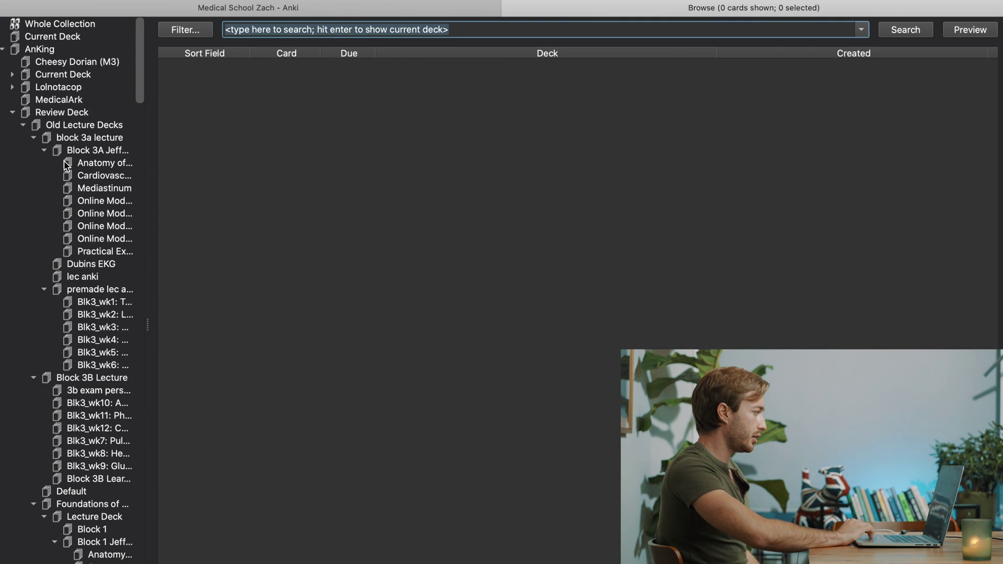
left_click(2, 48)
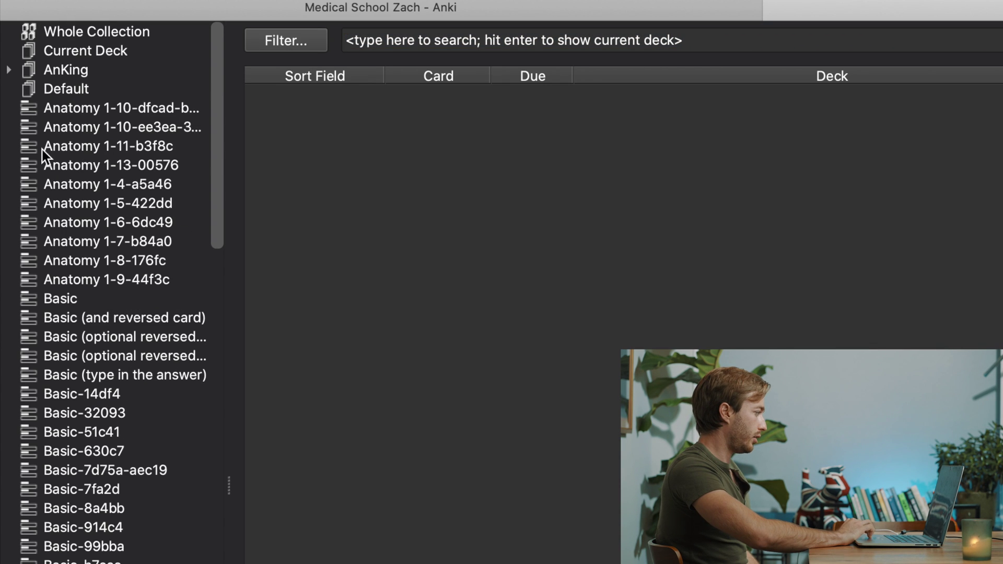
scroll(79, 441, "down", 10)
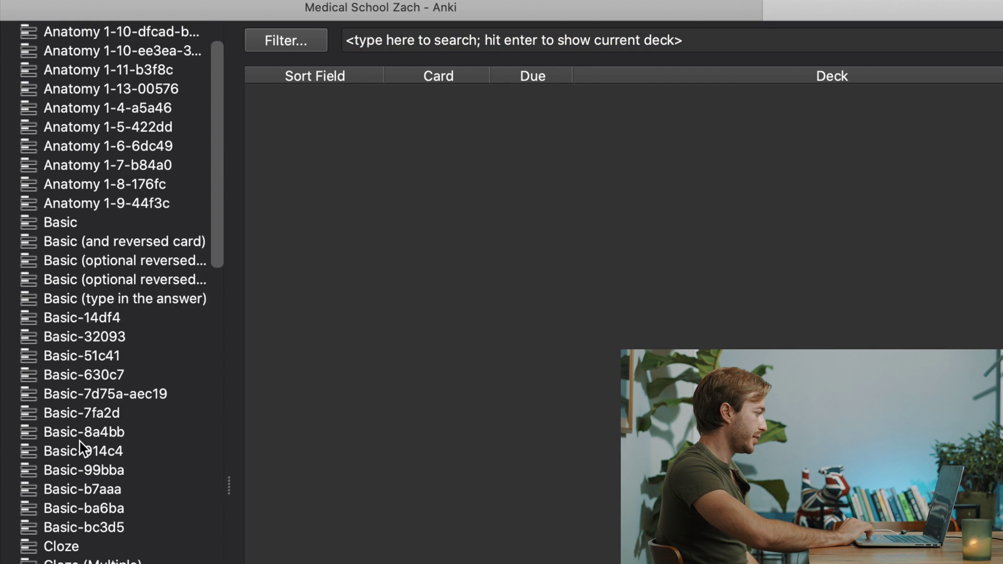
scroll(115, 293, "down", 5)
scroll(115, 293, "up", 5)
scroll(62, 312, "up", 10)
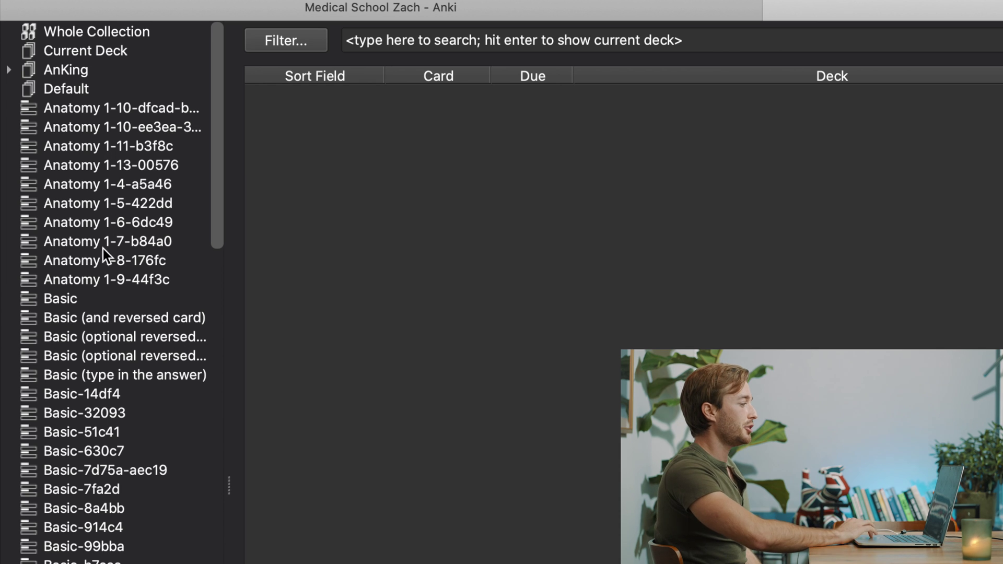
scroll(115, 255, "down", 1)
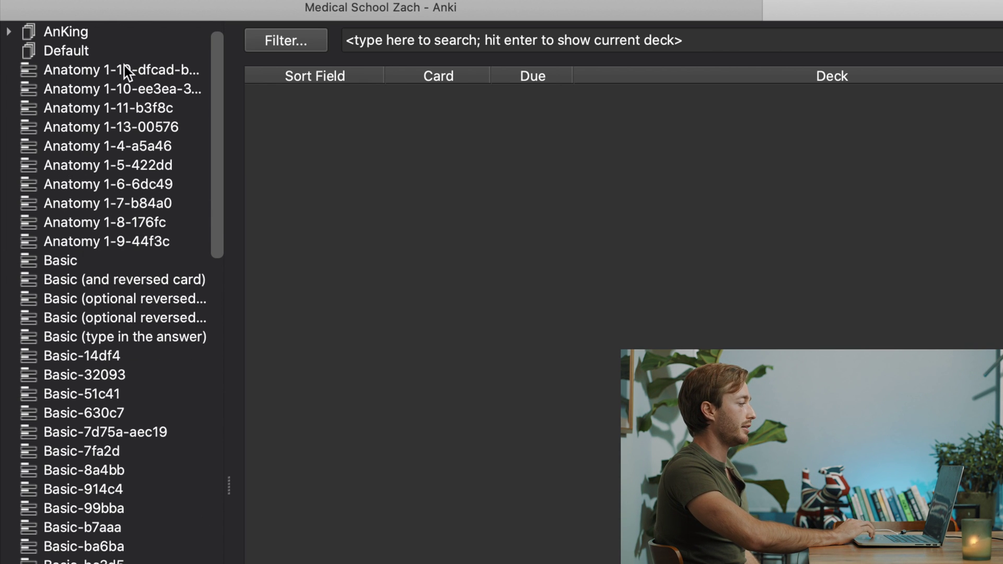
scroll(89, 134, "up", 1)
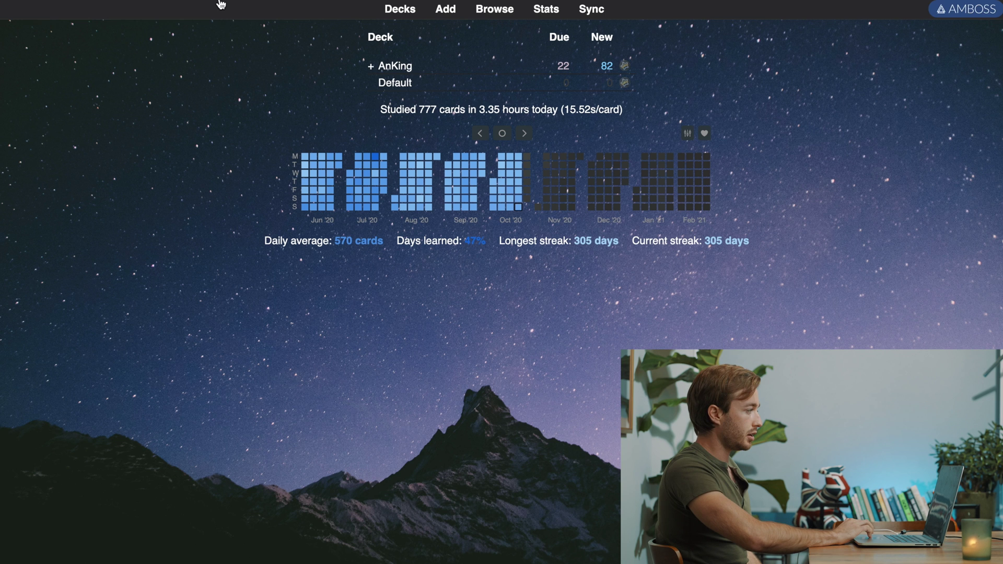
left_click(139, 7)
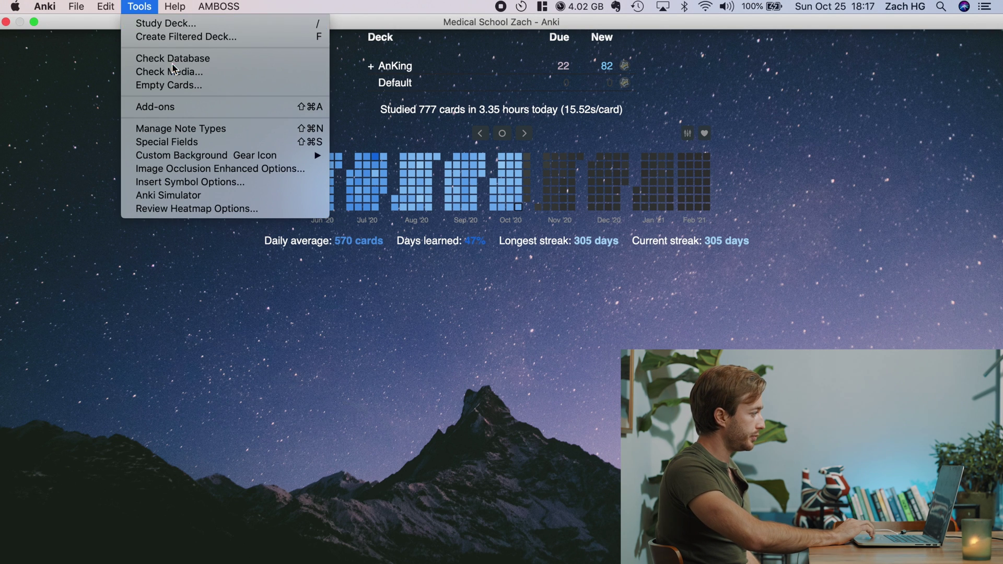
left_click(180, 106)
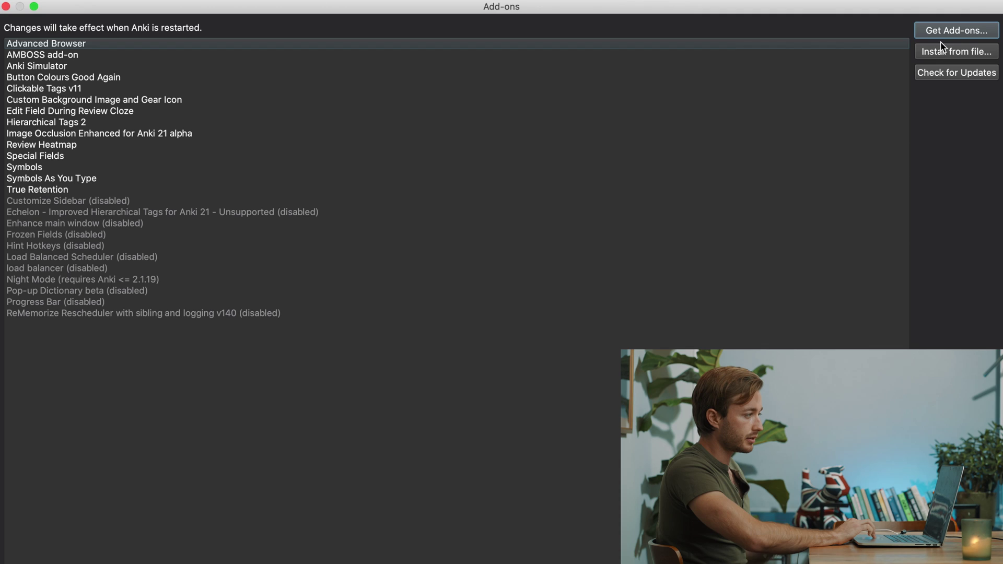
left_click(954, 32)
key("super+v")
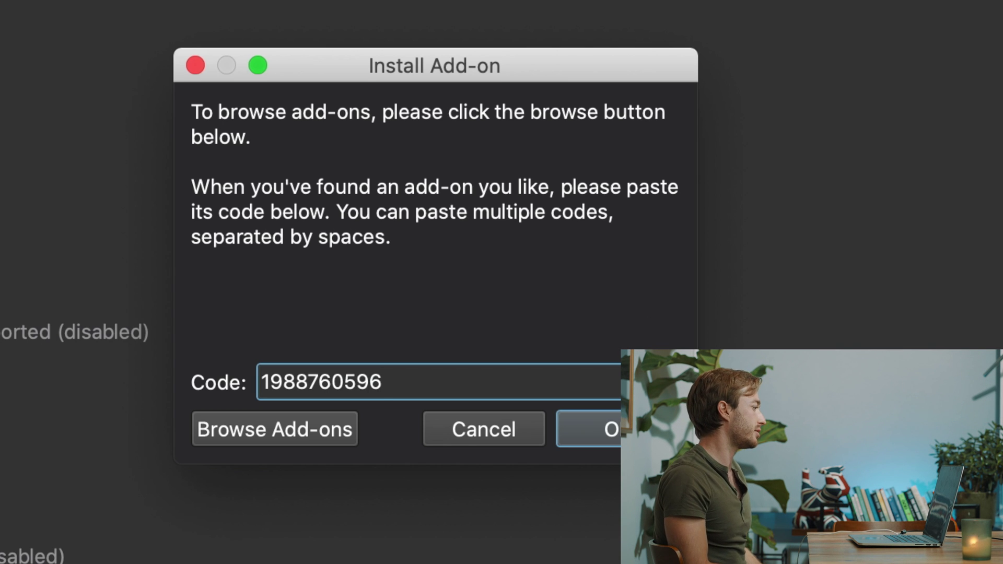
left_click(497, 443)
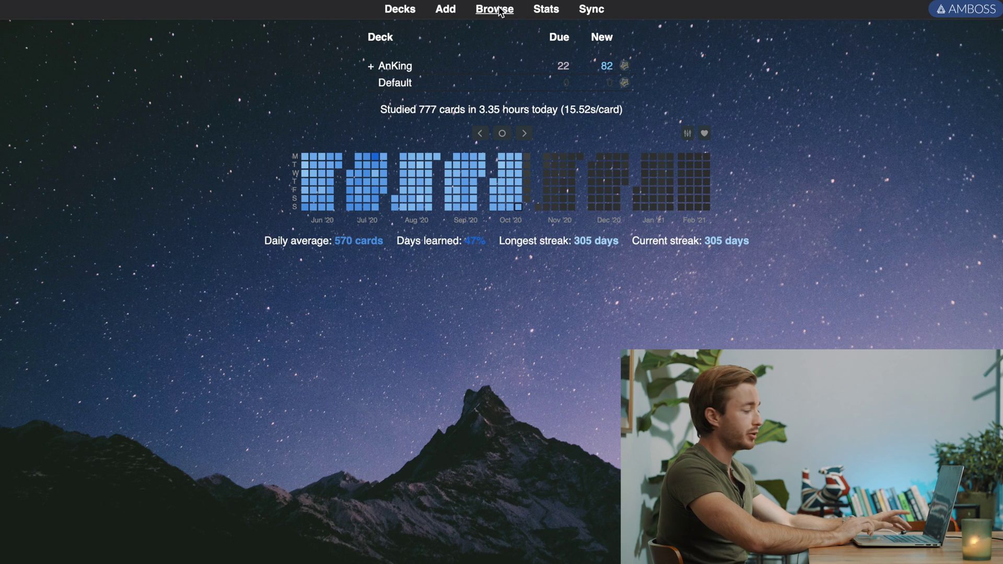
Open the card browser, expand and collapse the note types, and look through the sidebar's tag list
left_click(496, 9)
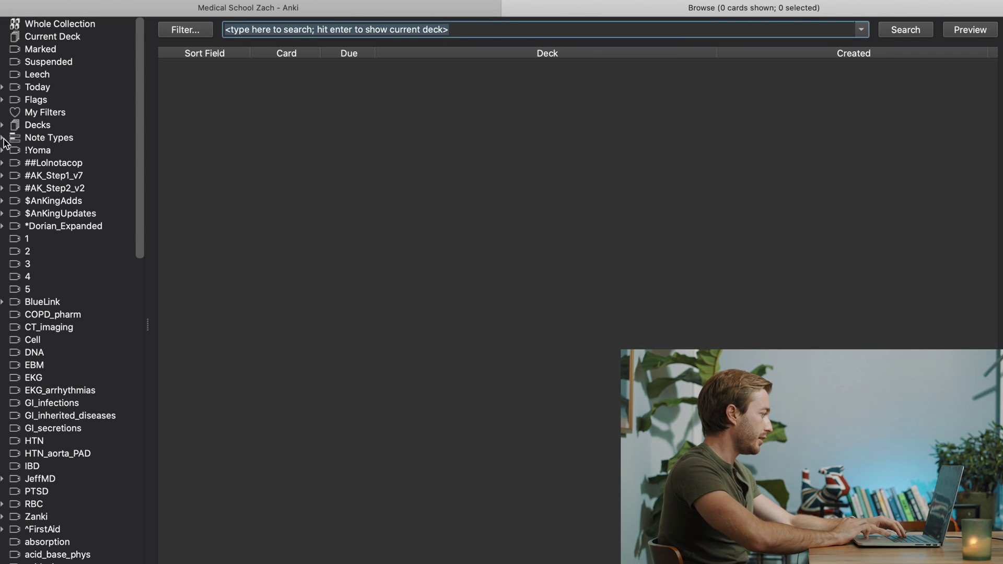
left_click(9, 203)
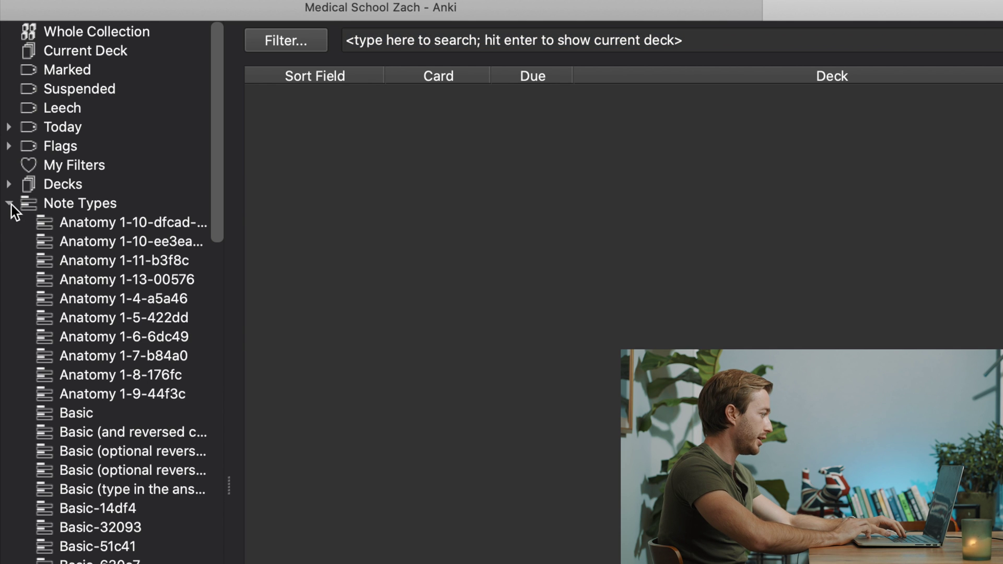
left_click(9, 203)
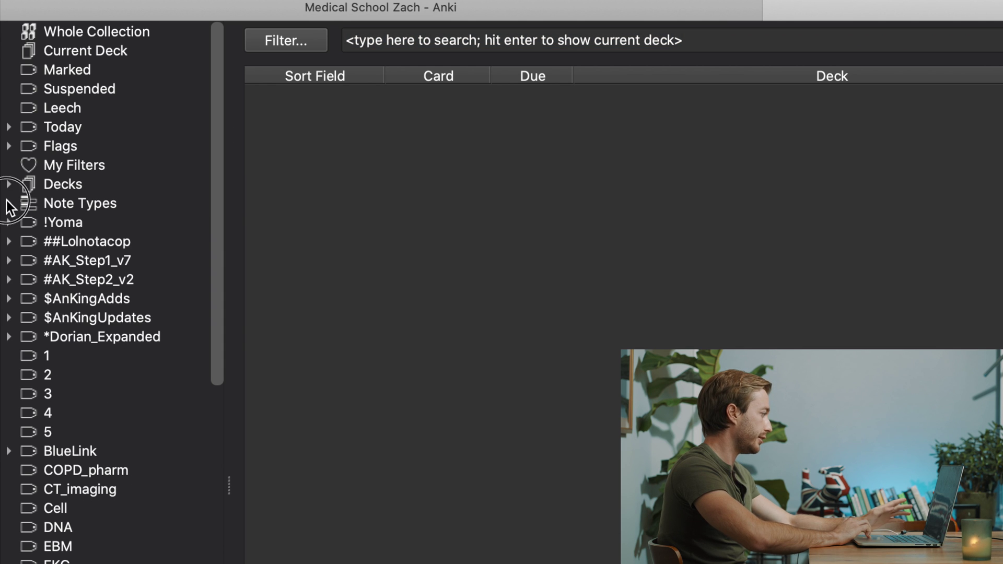
scroll(78, 438, "down", 5)
scroll(79, 437, "up", 5)
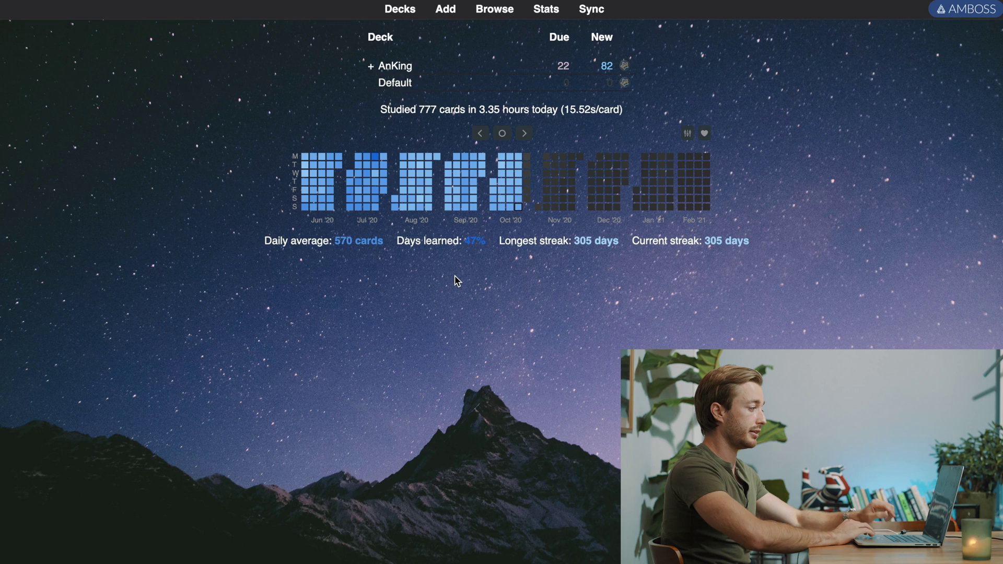
Switch to the Review Heatmap page in Chrome, open the downloaded .ankiaddon file and dismiss its installation prompt
key("ctrl+Left")
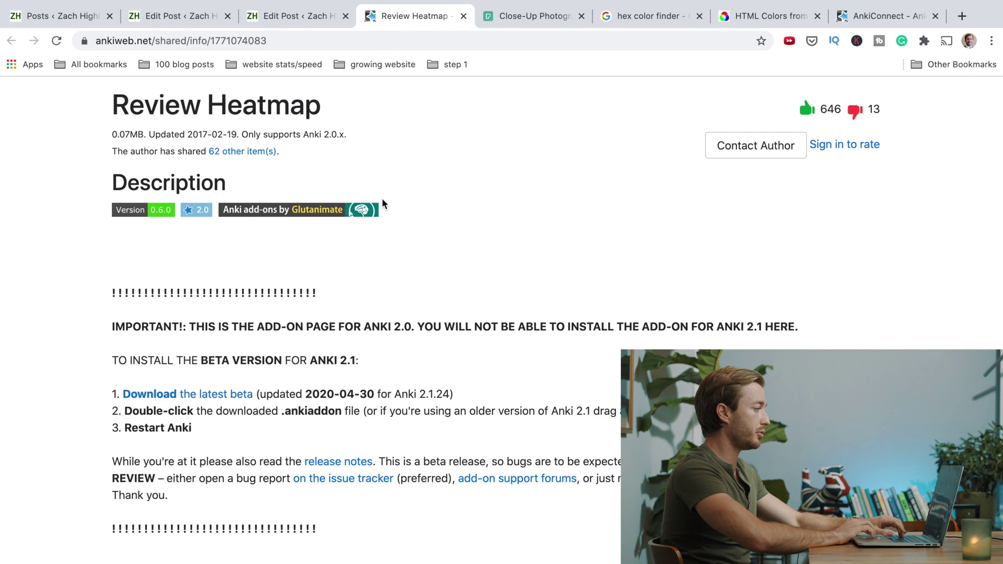
scroll(209, 384, "down", 1)
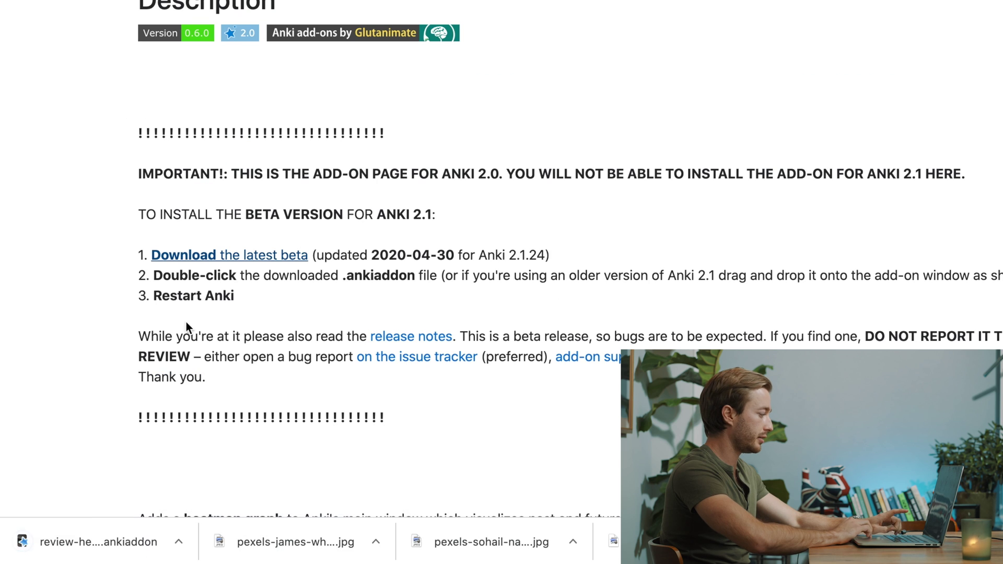
left_click(99, 542)
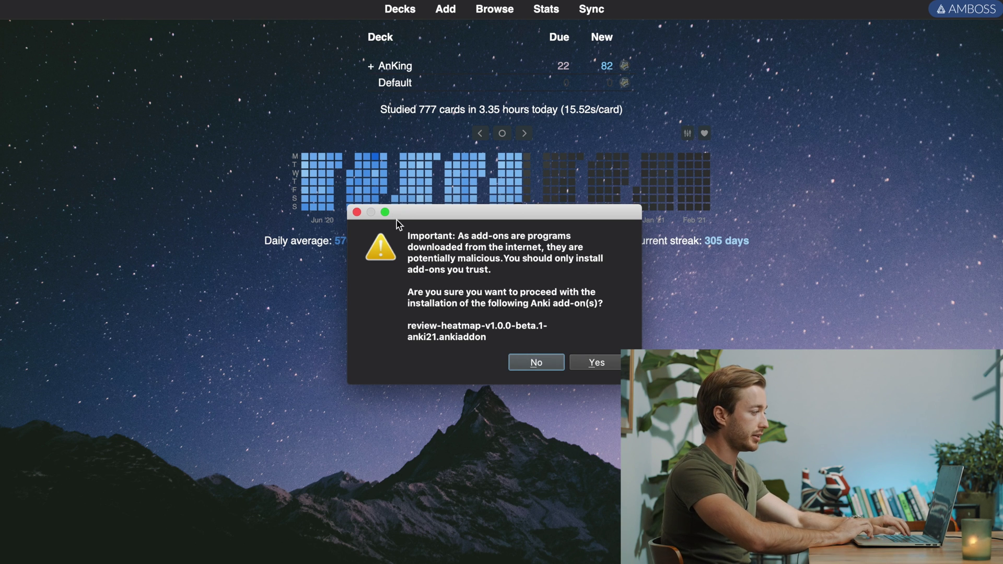
left_click(356, 212)
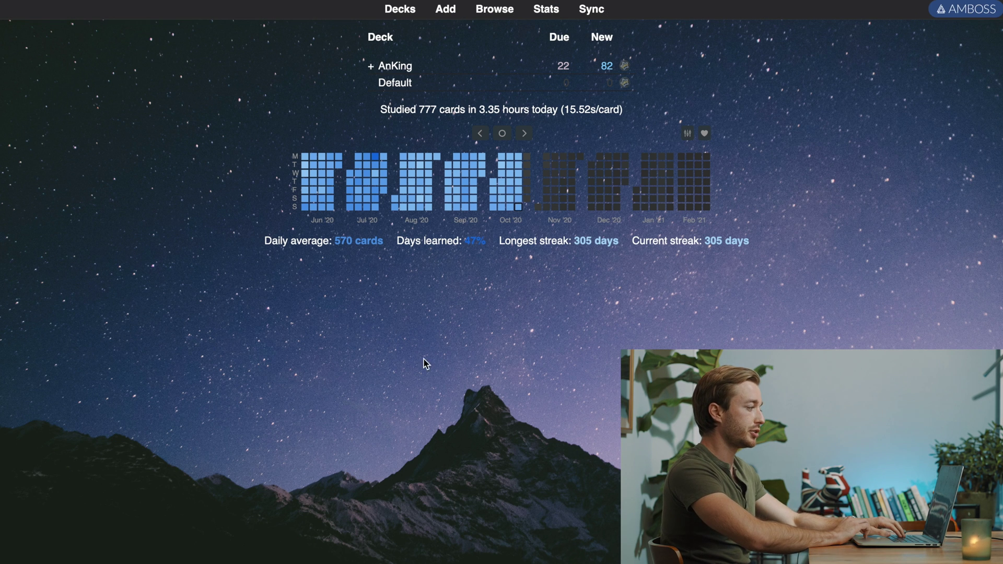
Set the Review Heatmap color scheme to Lime and its calendar mode to Yearly Overview
mouse_move(214, 1)
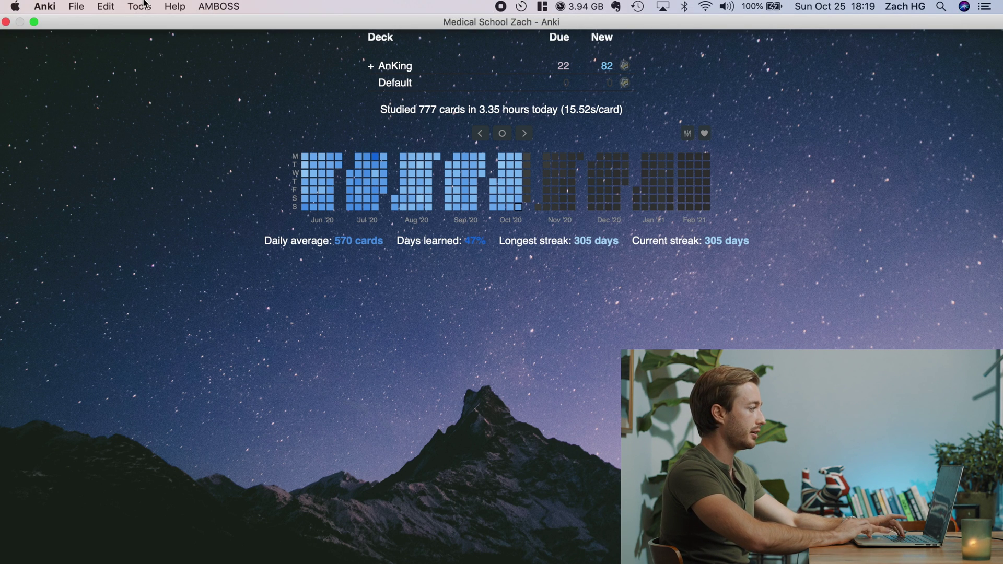
left_click(139, 7)
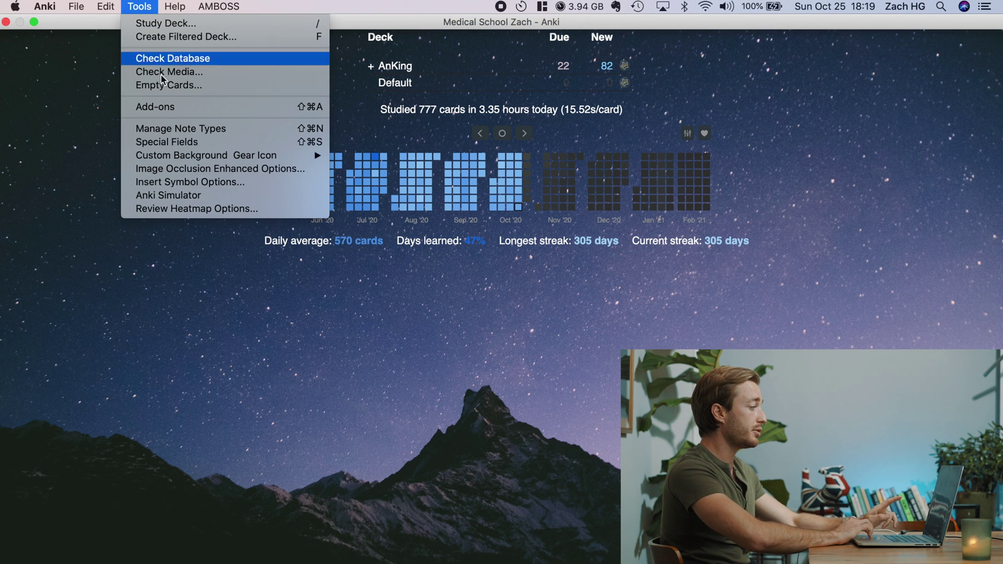
left_click(220, 208)
left_click(554, 272)
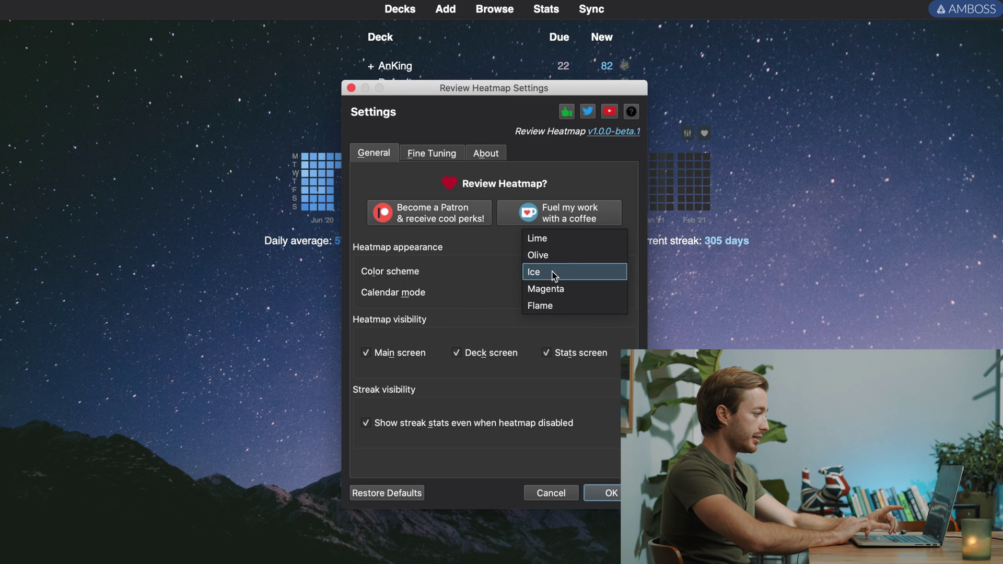
left_click(556, 239)
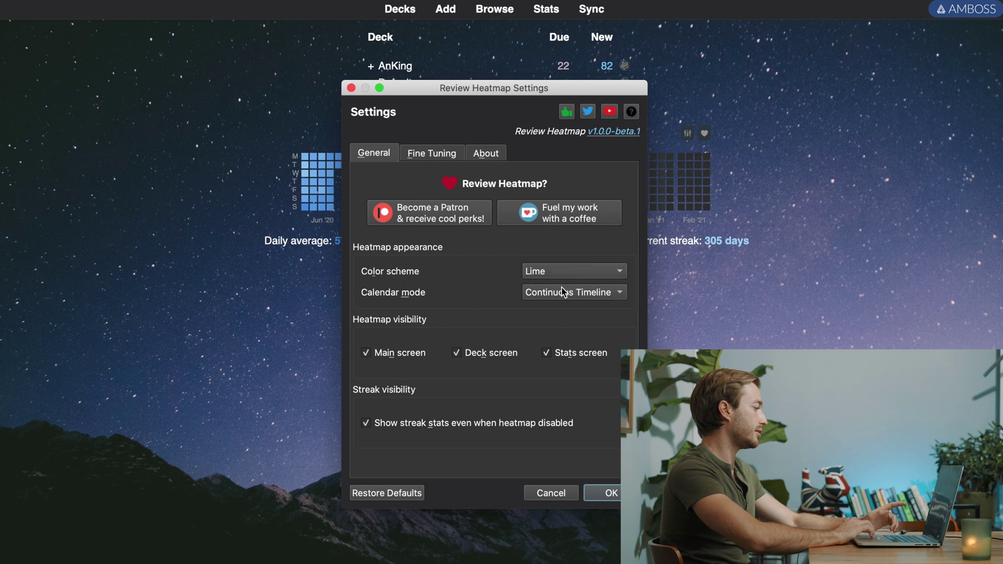
left_click(579, 277)
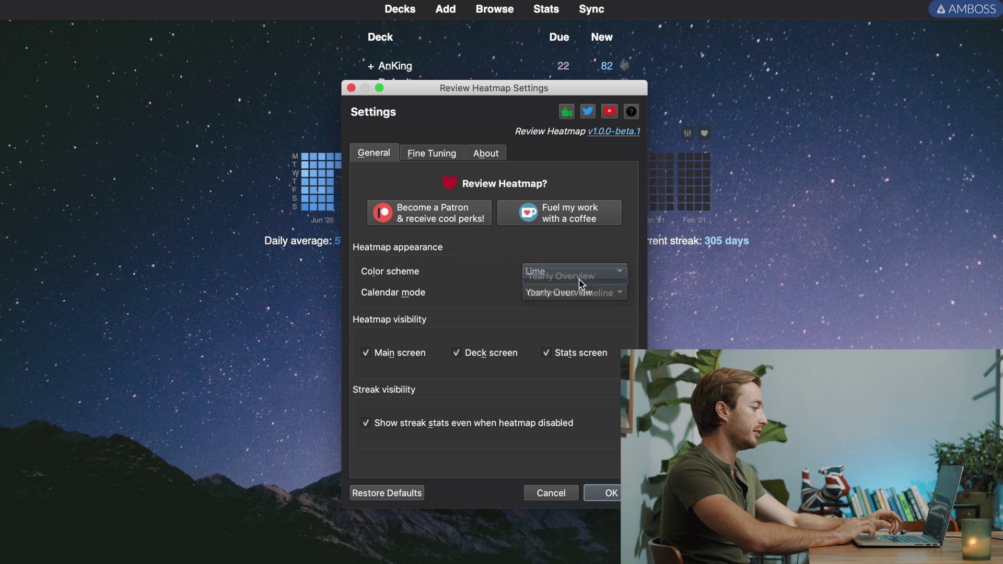
left_click(605, 494)
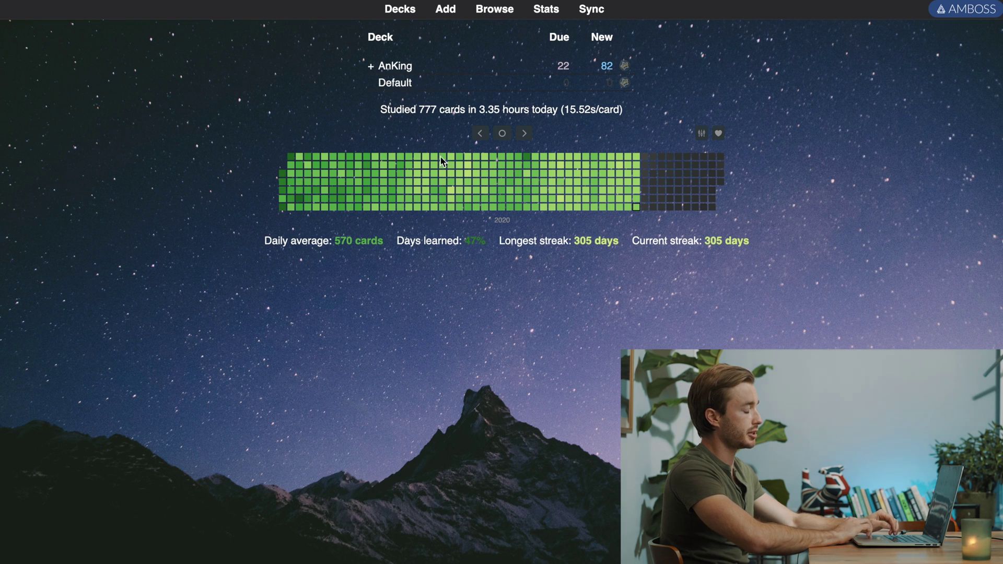
Set the Review Heatmap color scheme to Ice and its calendar mode to Continuous Timeline
left_click(140, 6)
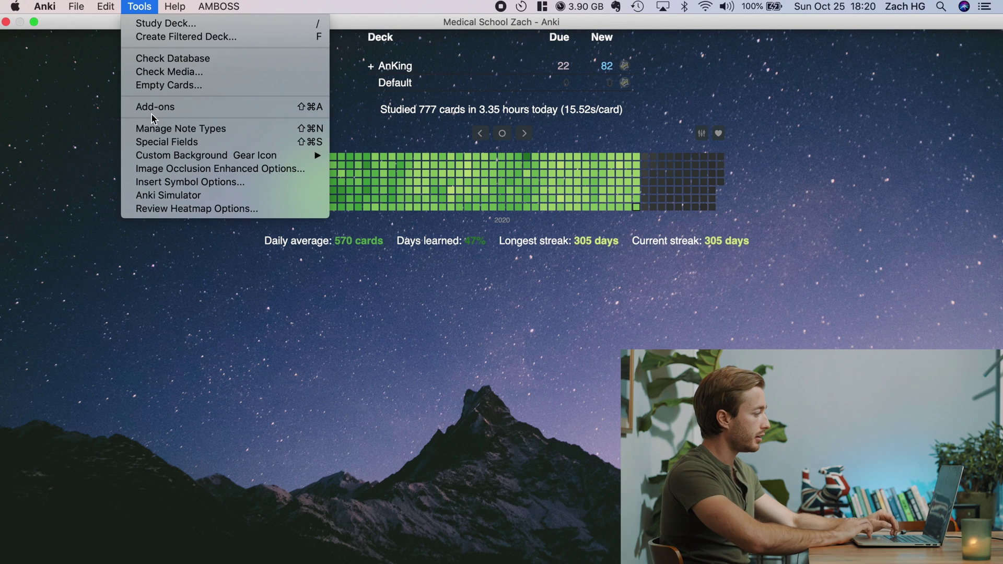
left_click(217, 208)
left_click(556, 272)
left_click(531, 306)
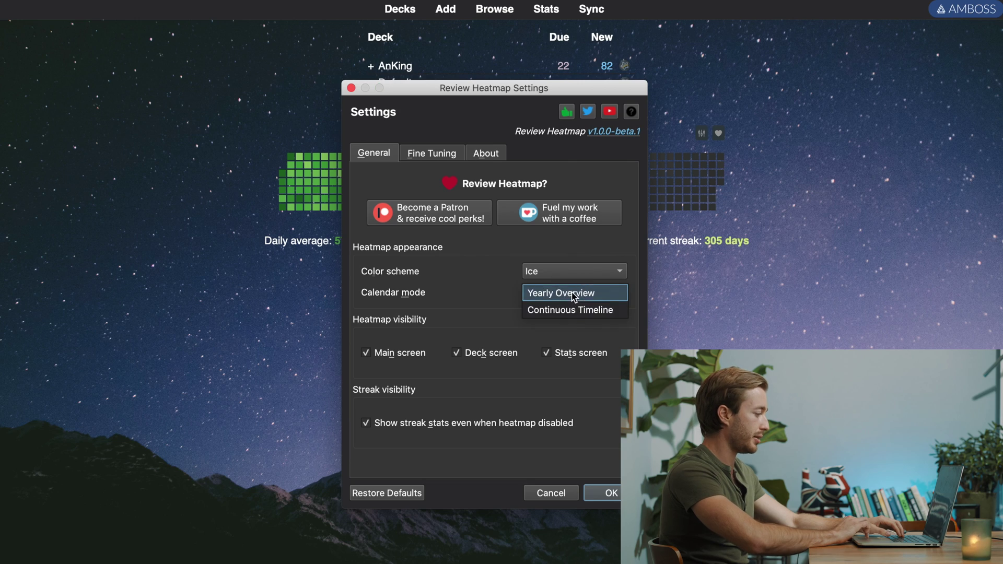
left_click(575, 311)
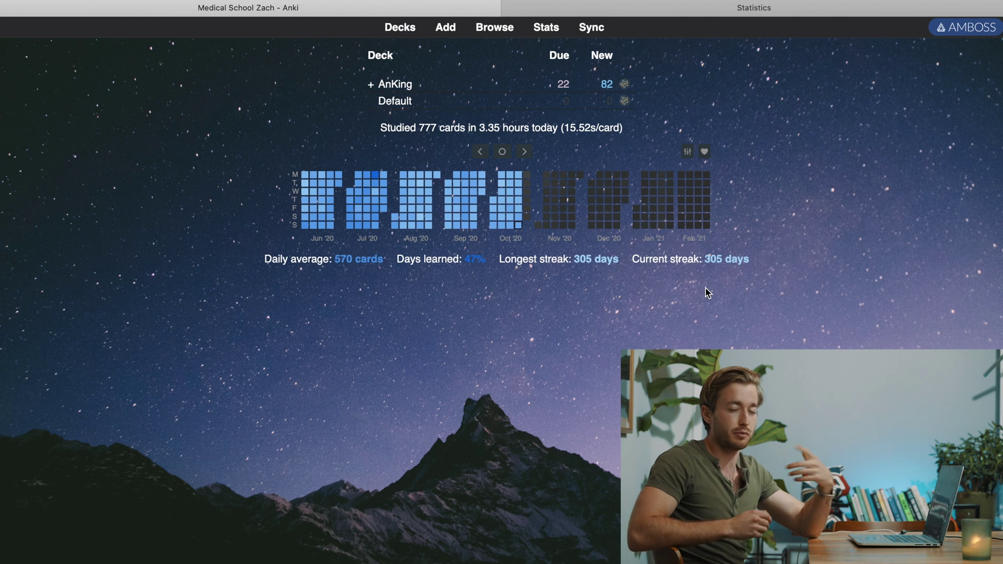
Open the statistics window and look through its graphs, including the Hourly Breakdown of review success
key("s")
key("s")
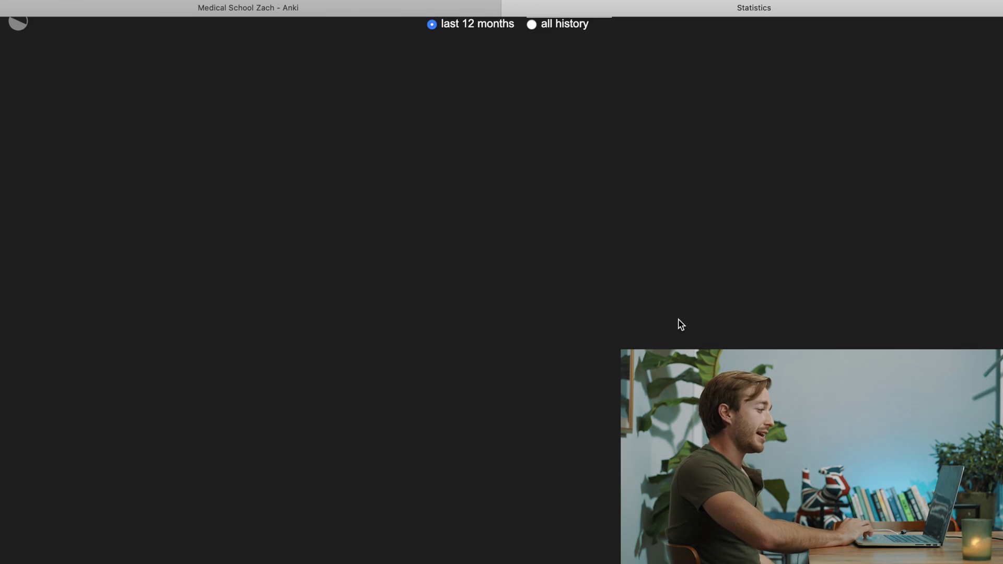
scroll(677, 289, "down", 15)
scroll(690, 320, "up", 5)
scroll(689, 321, "down", 15)
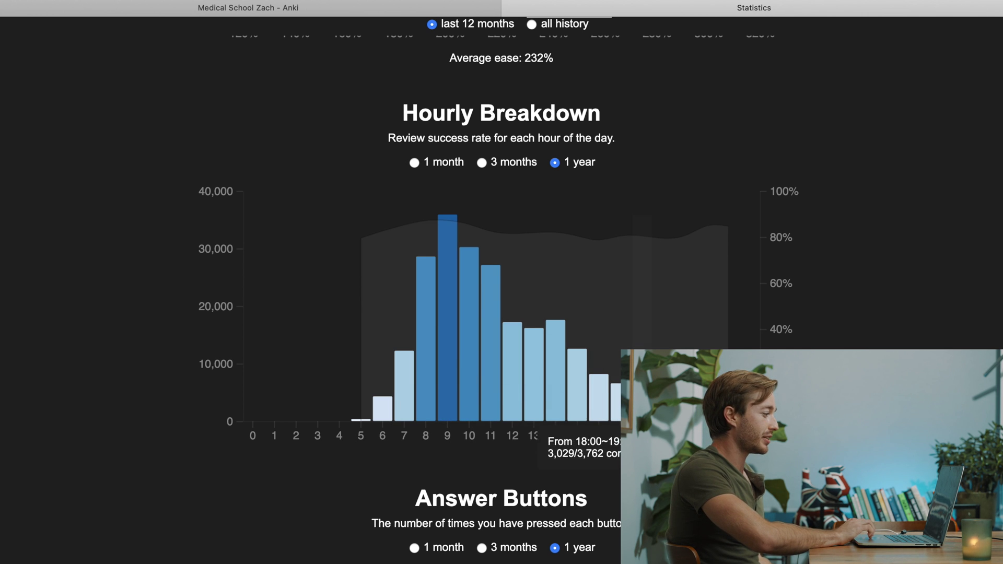
scroll(522, 345, "up", 2)
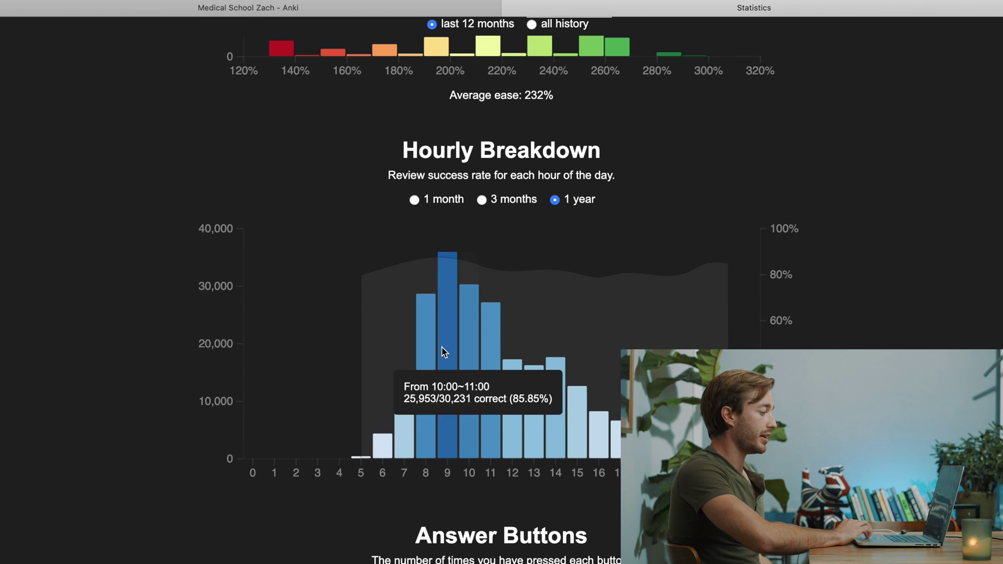
scroll(529, 240, "up", 15)
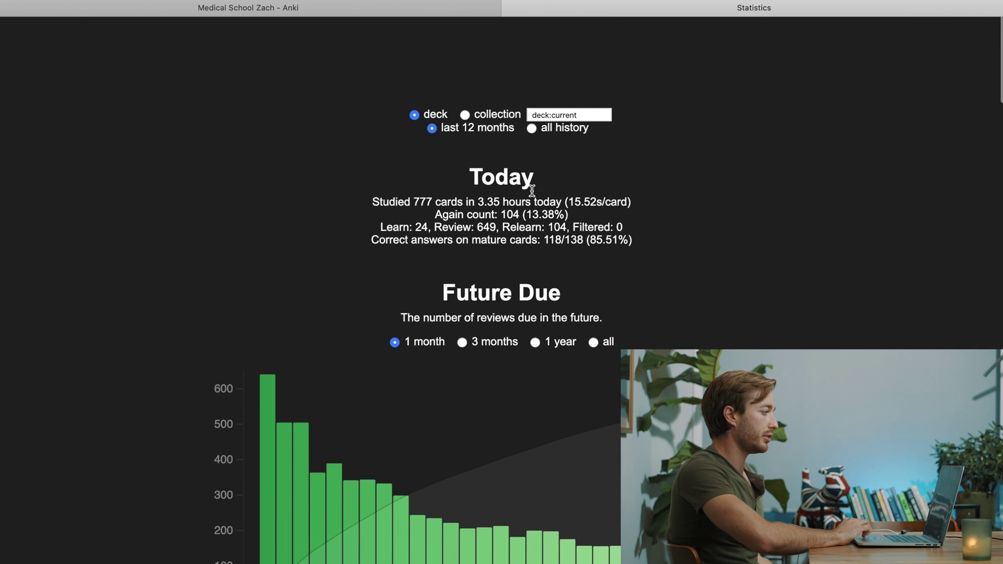
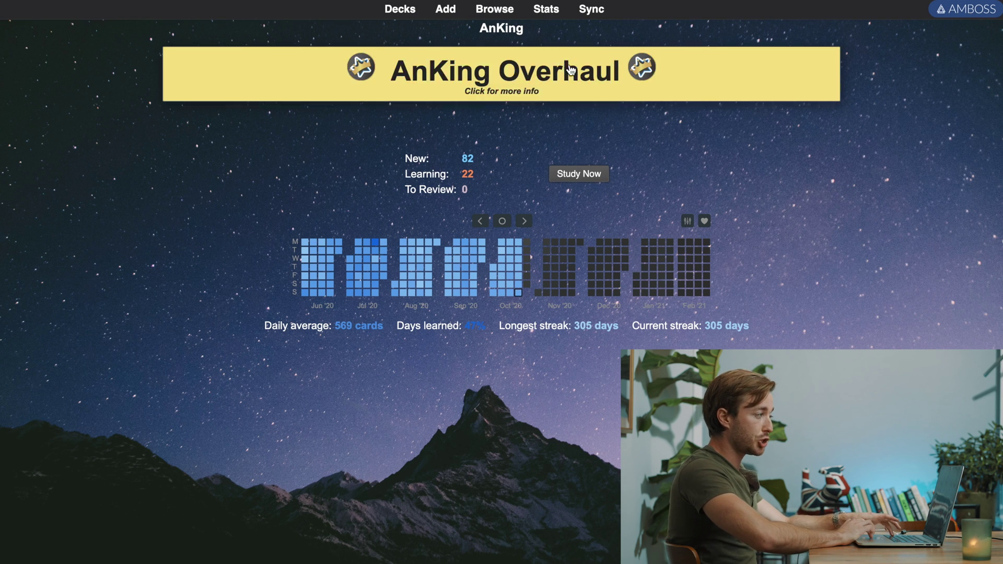
Open the AnKing deck's statistics and examine the true retention figures for the past month
left_click(546, 10)
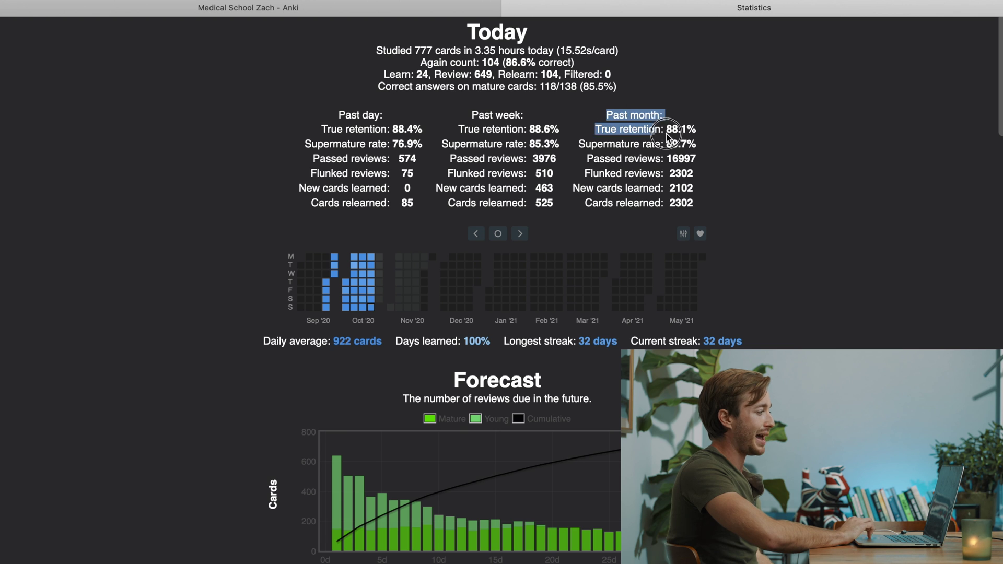
left_click_drag(659, 129, 679, 197)
left_click(672, 154)
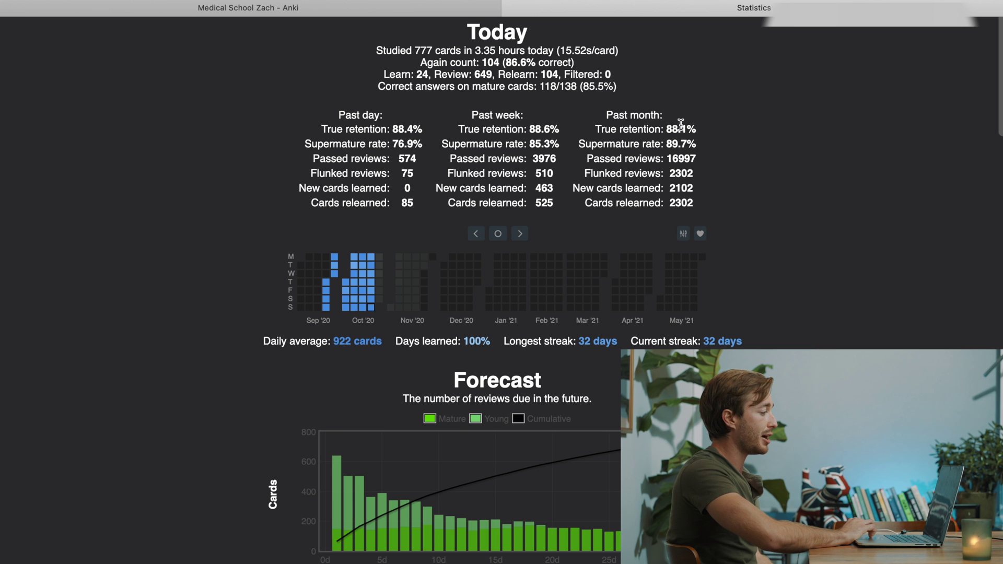
double_click(674, 130)
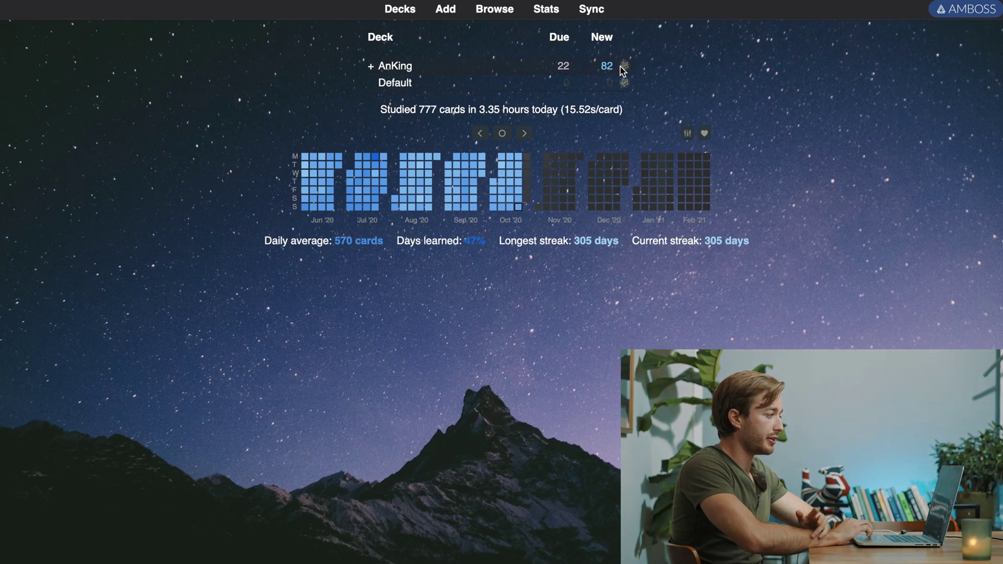
View the review settings in the AnKing deck's options and highlight the past month's true retention in the statistics
left_click(623, 68)
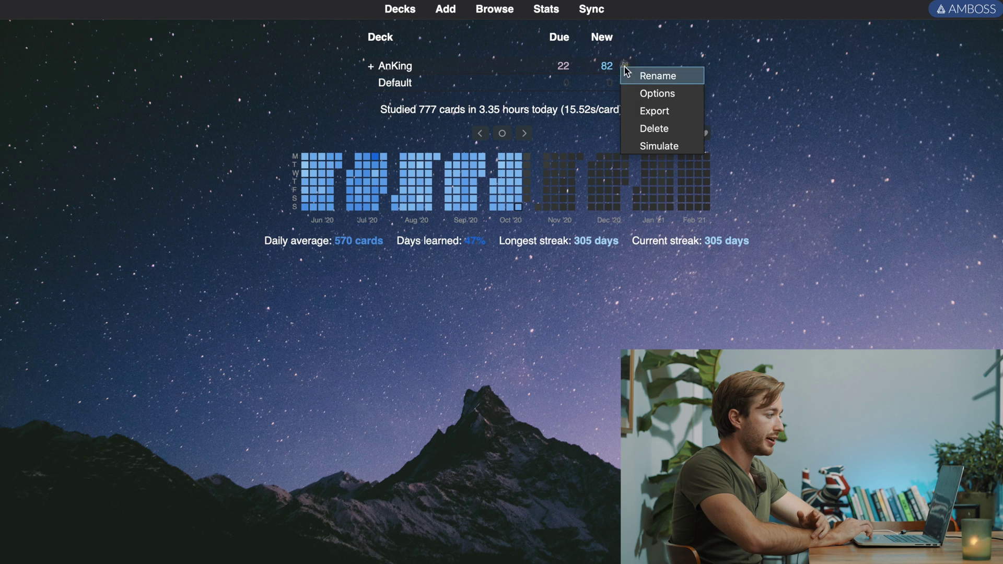
left_click(644, 93)
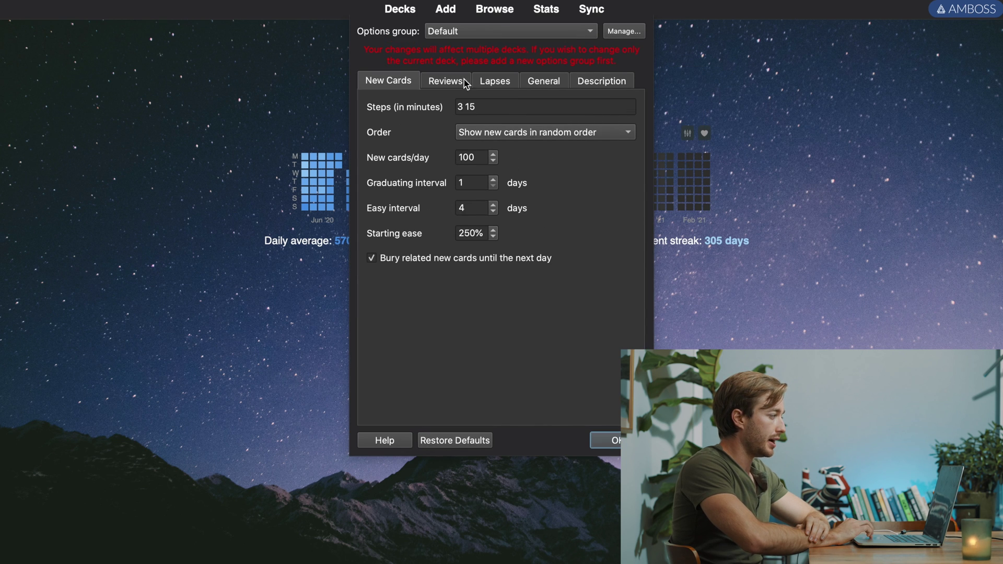
left_click(458, 84)
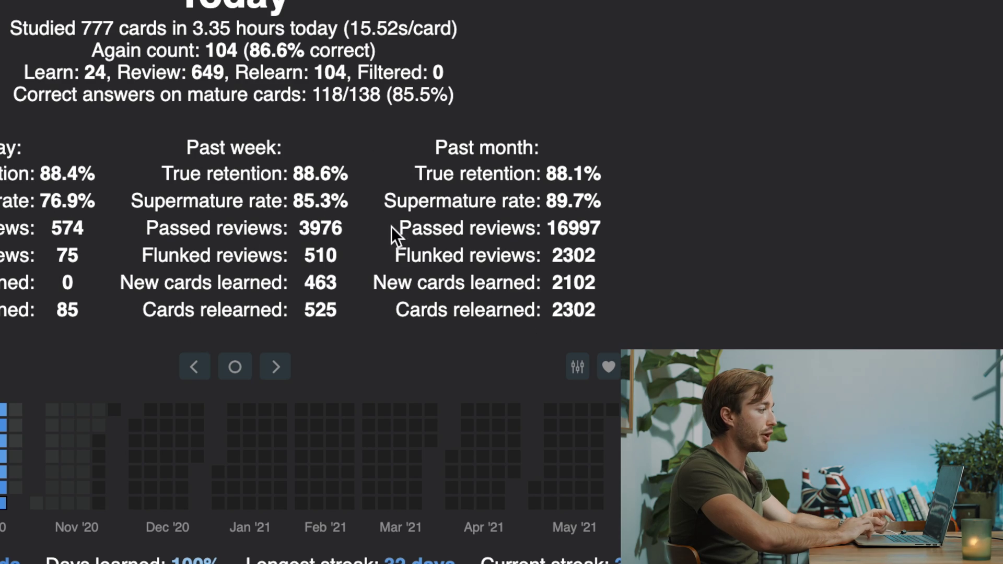
left_click_drag(416, 175, 598, 174)
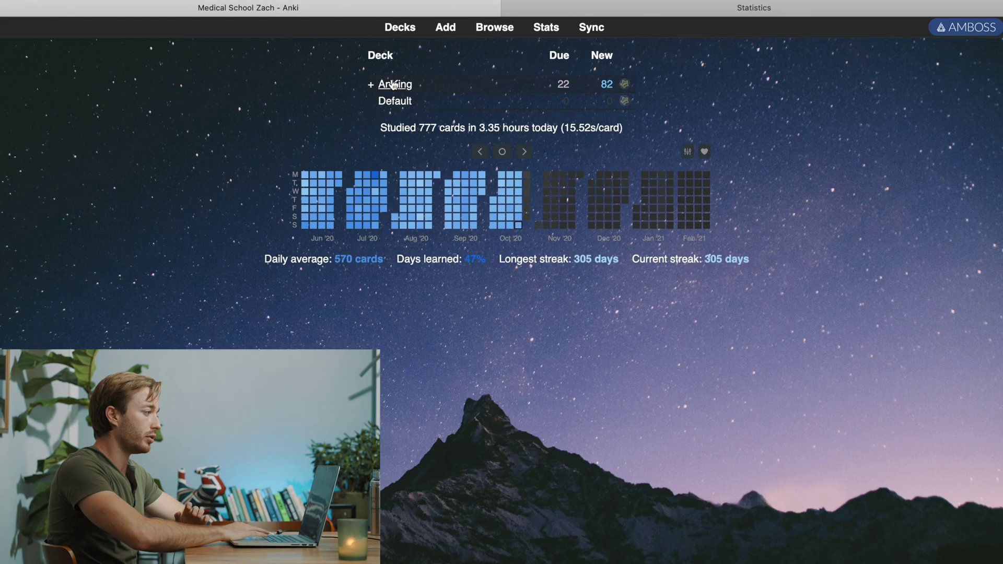
Start studying the AnKing deck and look up the underlined term "helminth" in the AMBOSS viewer
left_click(393, 83)
key("space")
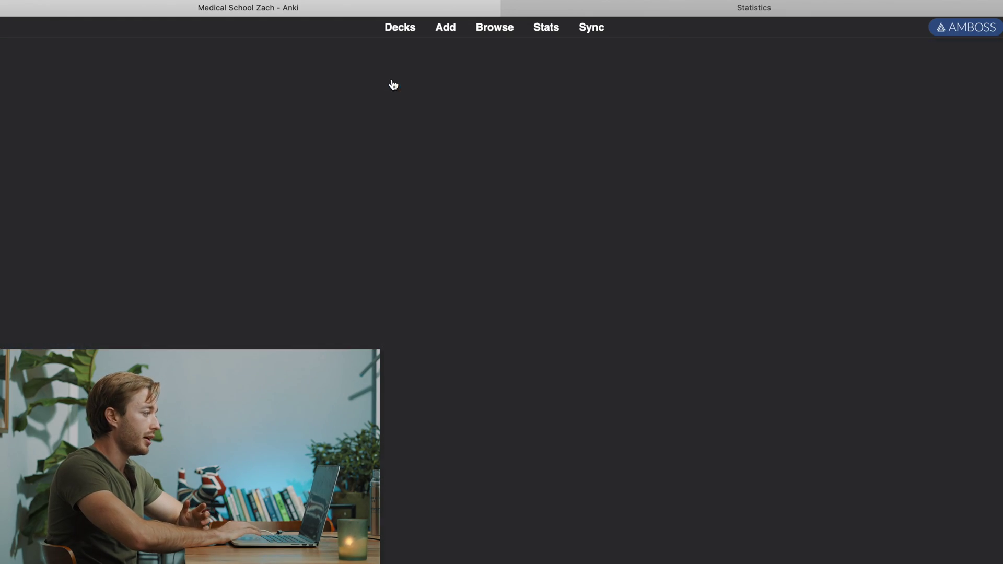
mouse_move(282, 69)
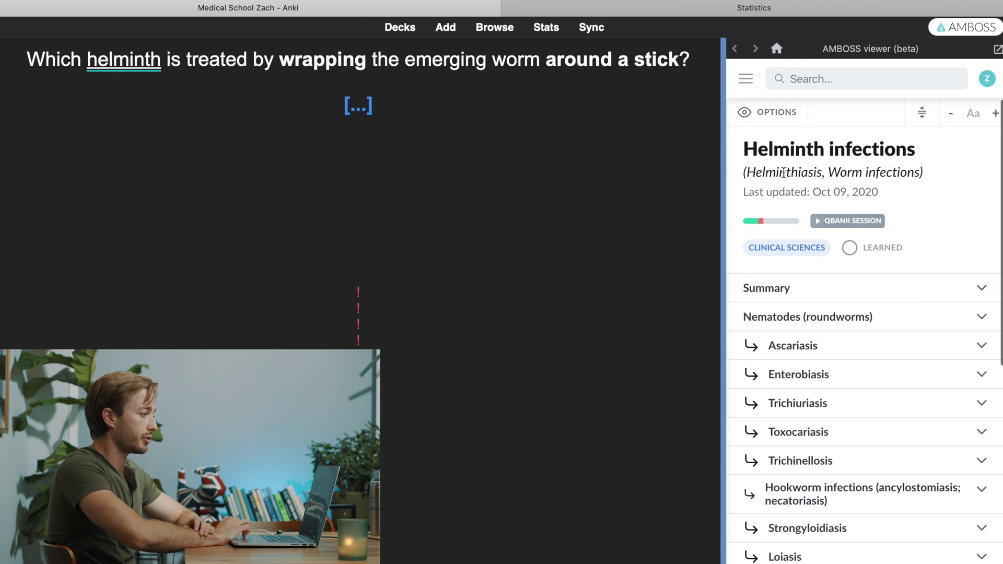
Look through the Helminth infections article in the AMBOSS viewer and read the Ascariasis section
scroll(920, 365, "down", 3)
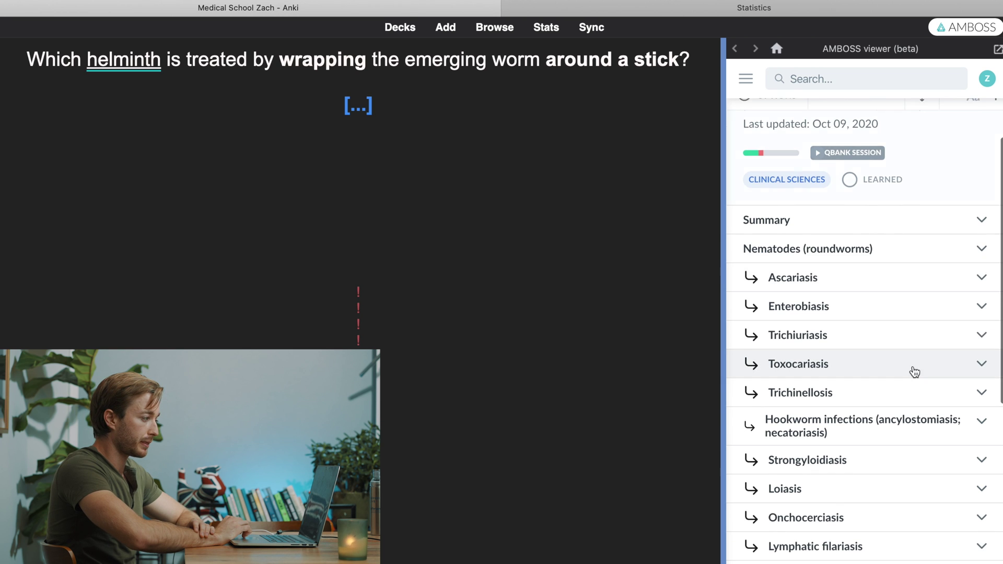
left_click(849, 292)
scroll(857, 356, "down", 5)
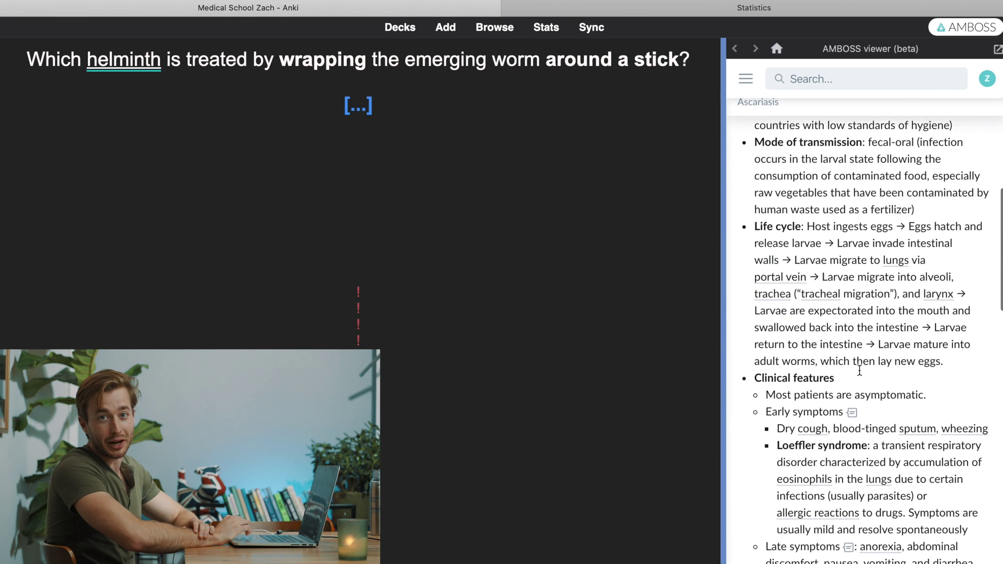
scroll(860, 370, "down", 1)
scroll(828, 331, "down", 1)
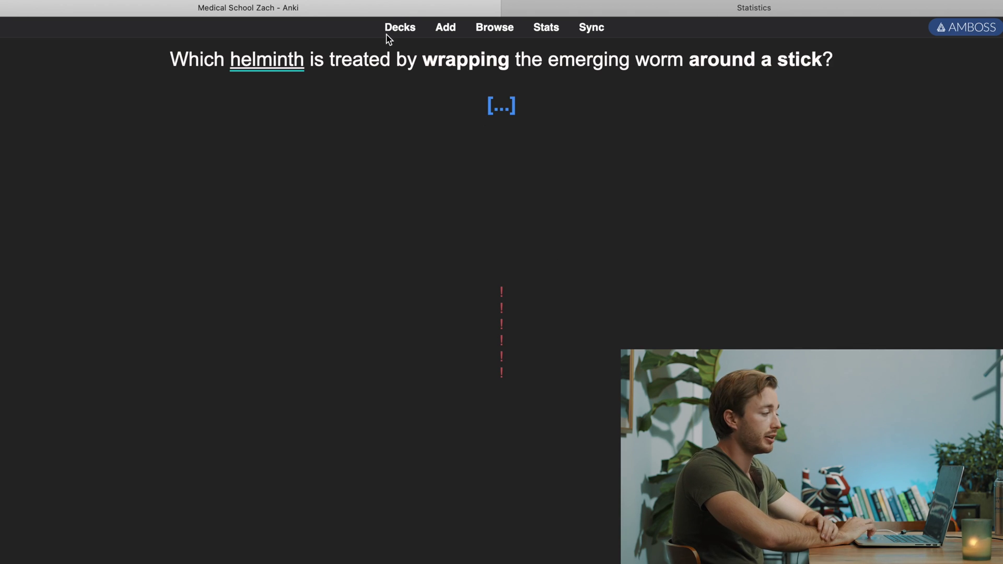
Open the add-on manager's install dialog with code 613684242 entered, and close it without installing
mouse_move(363, 2)
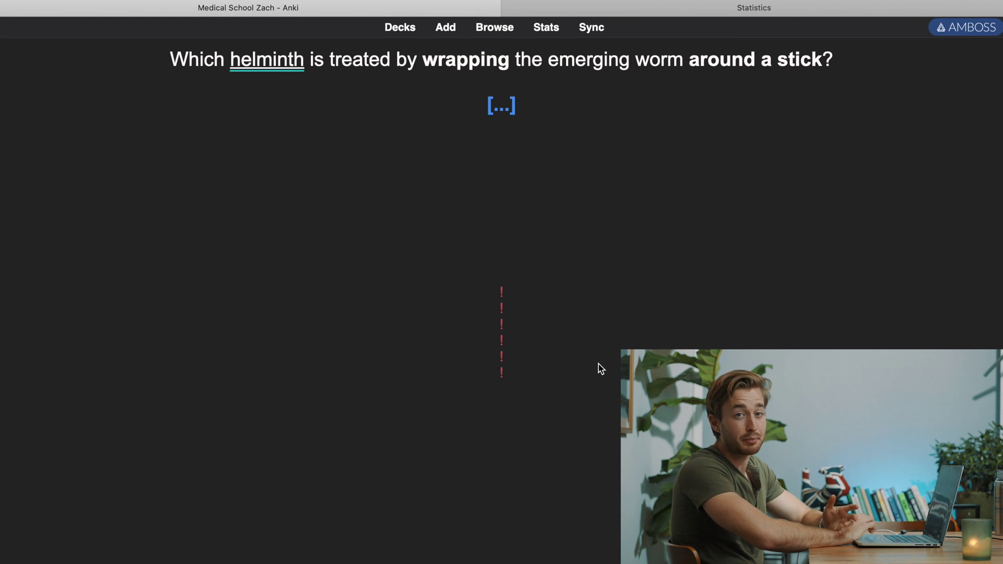
key("super+shift+a")
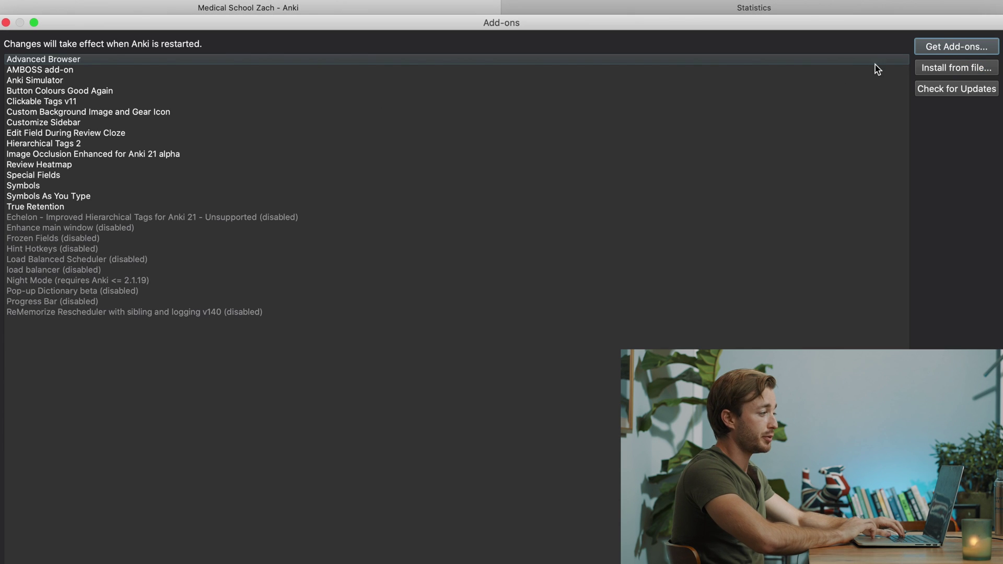
left_click(940, 49)
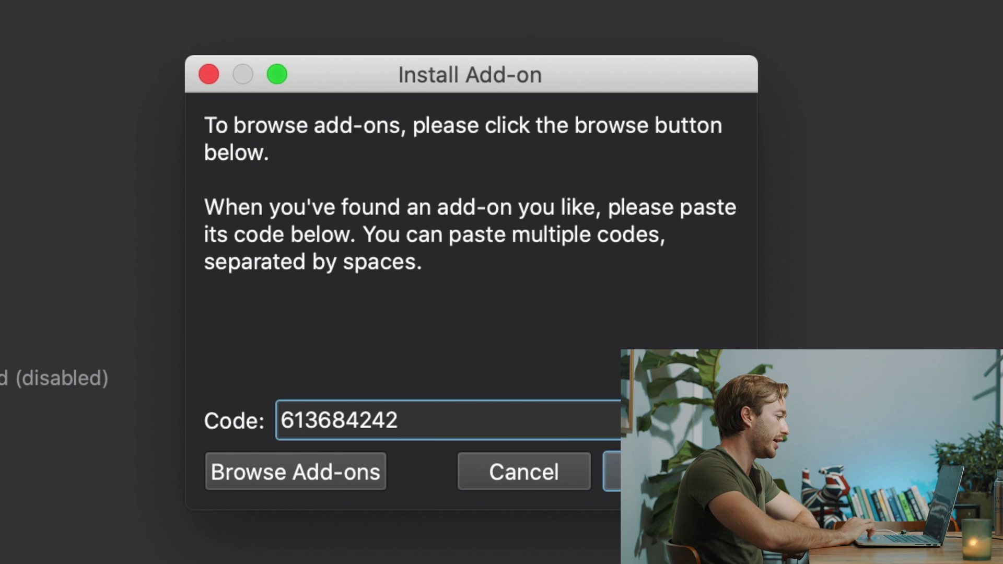
left_click(207, 74)
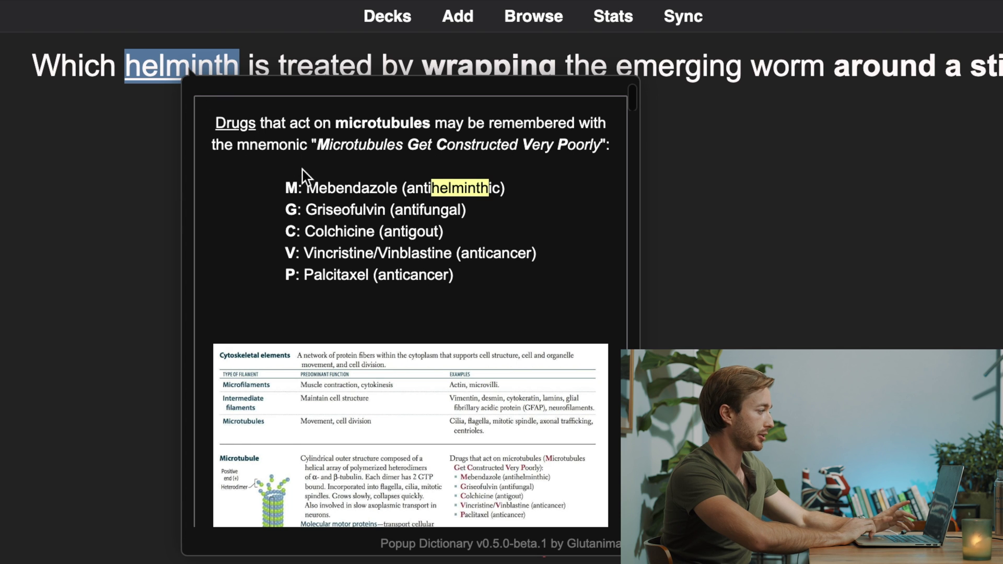
Browse the Popup Dictionary entries for "helminth", reading the related cards and their images
scroll(358, 209, "down", 5)
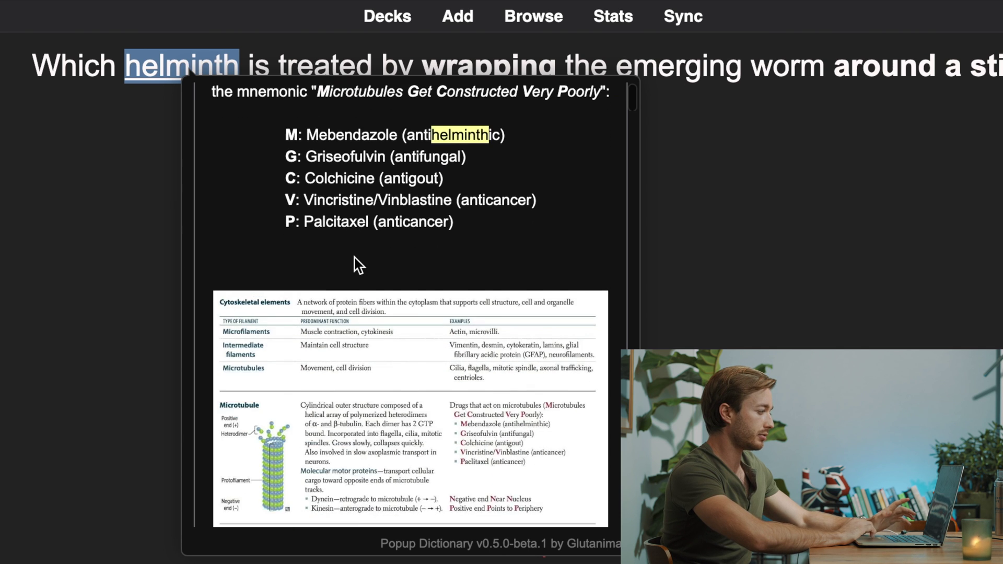
scroll(354, 260, "down", 10)
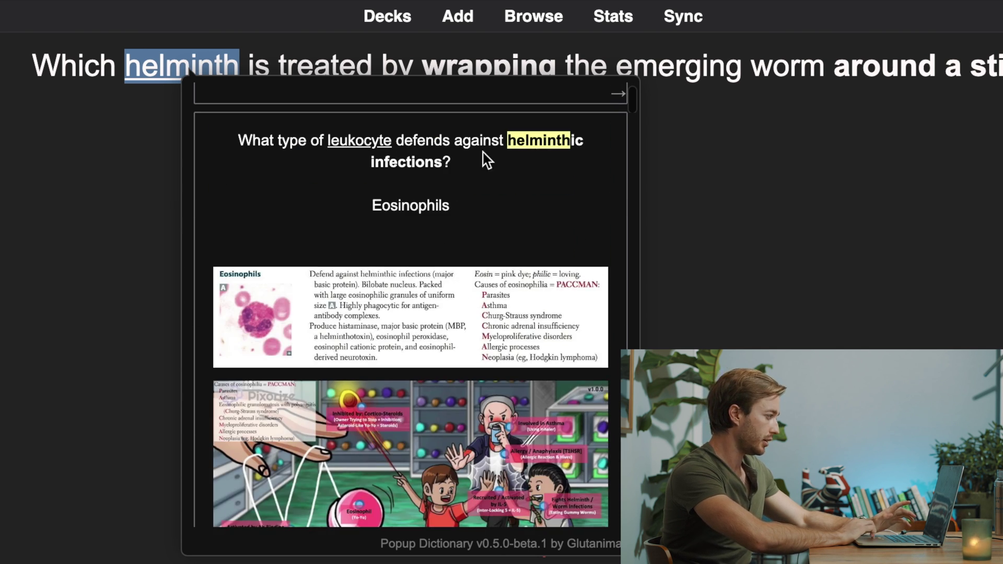
scroll(497, 296, "down", 15)
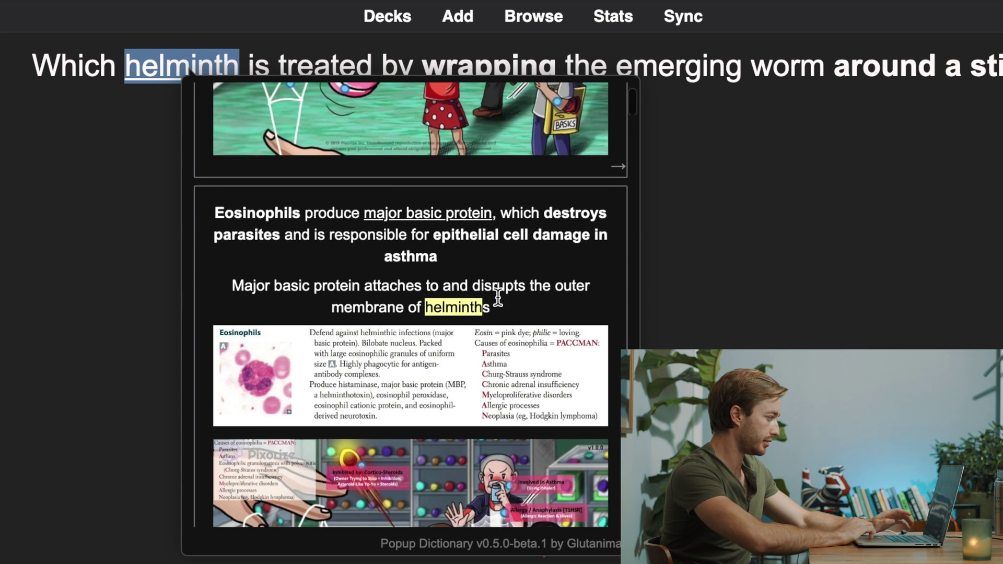
scroll(497, 296, "down", 20)
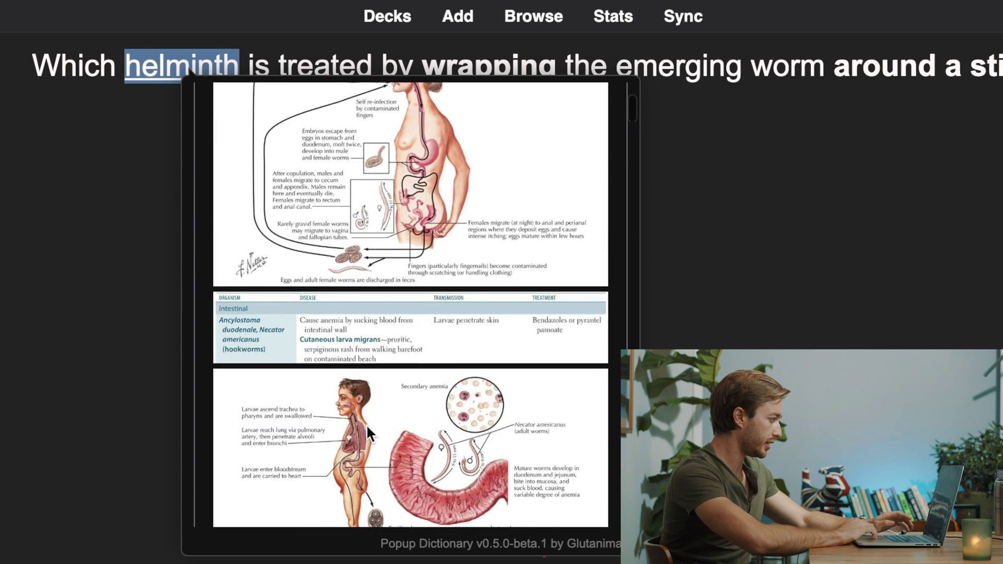
scroll(363, 286, "up", 3)
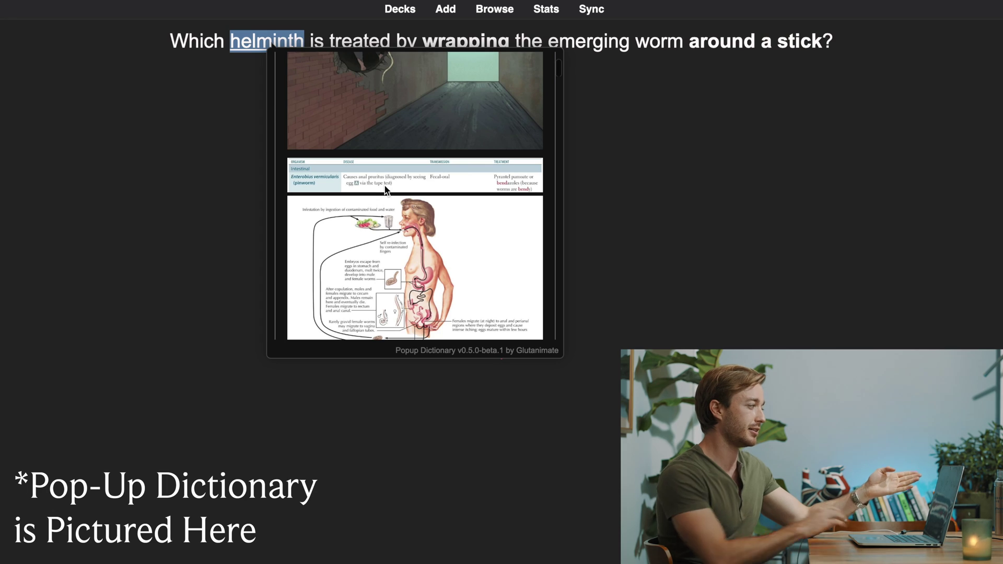
Dismiss the dictionary popup, reveal and rate the helminth card, and undo that review to return to its question
left_click(676, 90)
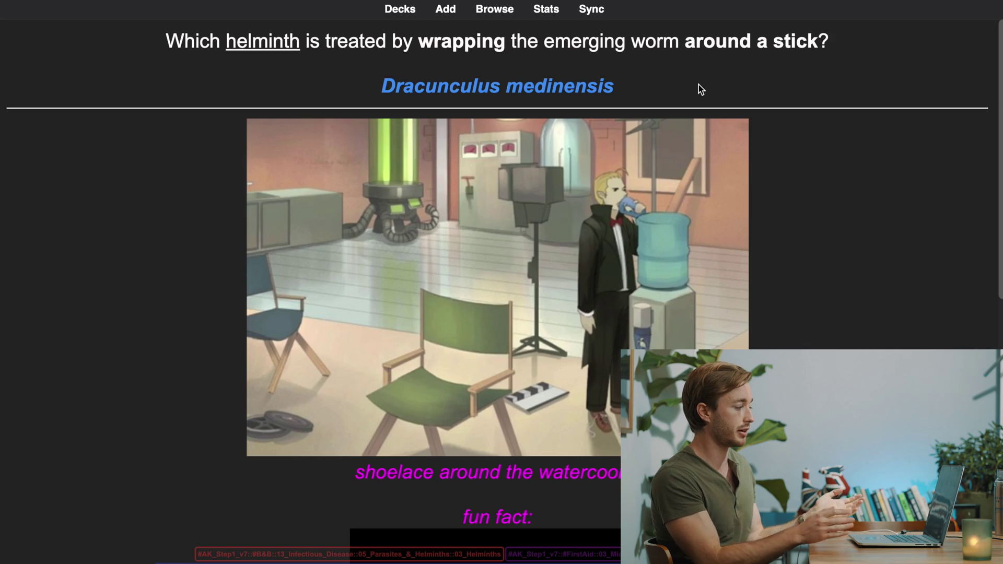
key("space")
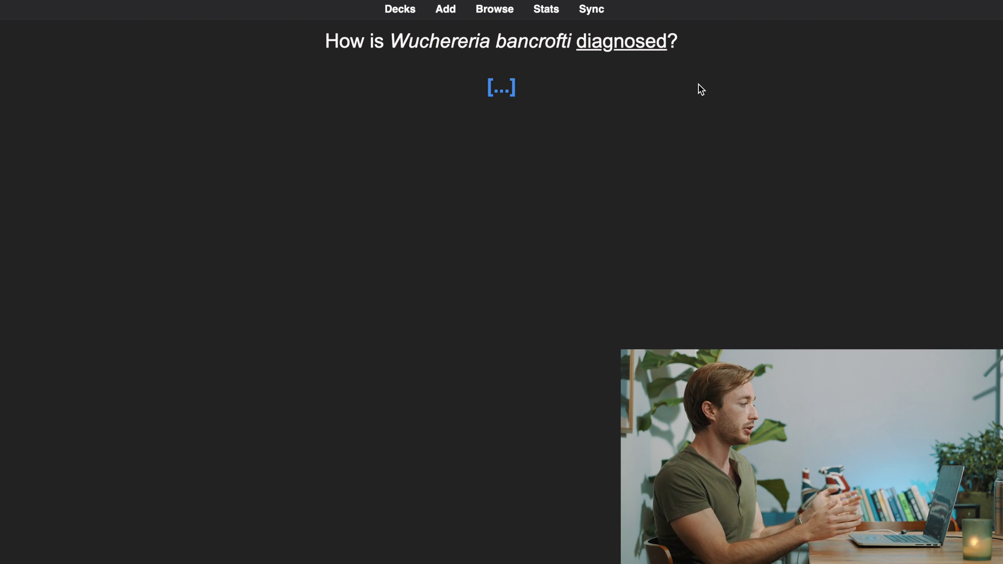
key("ctrl+z")
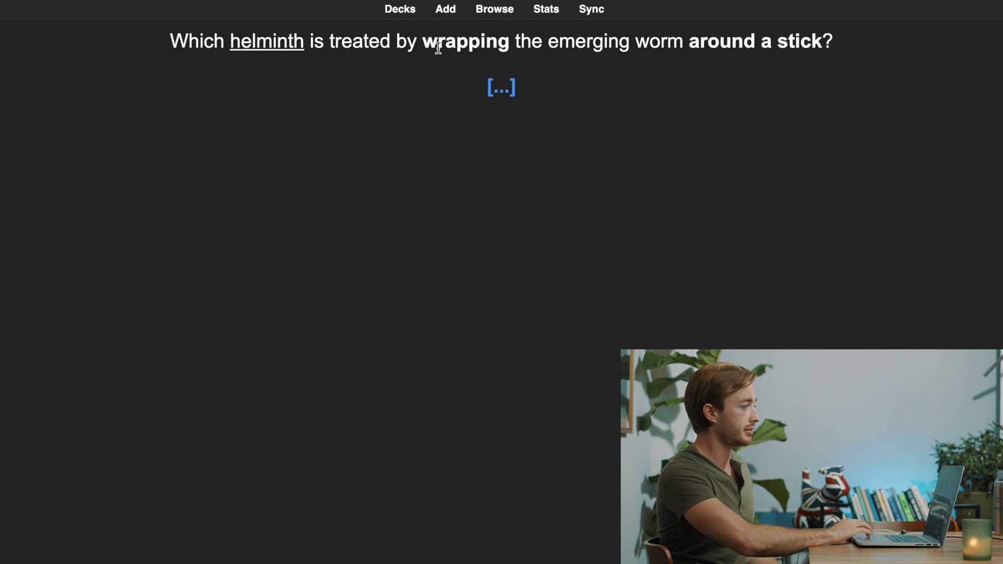